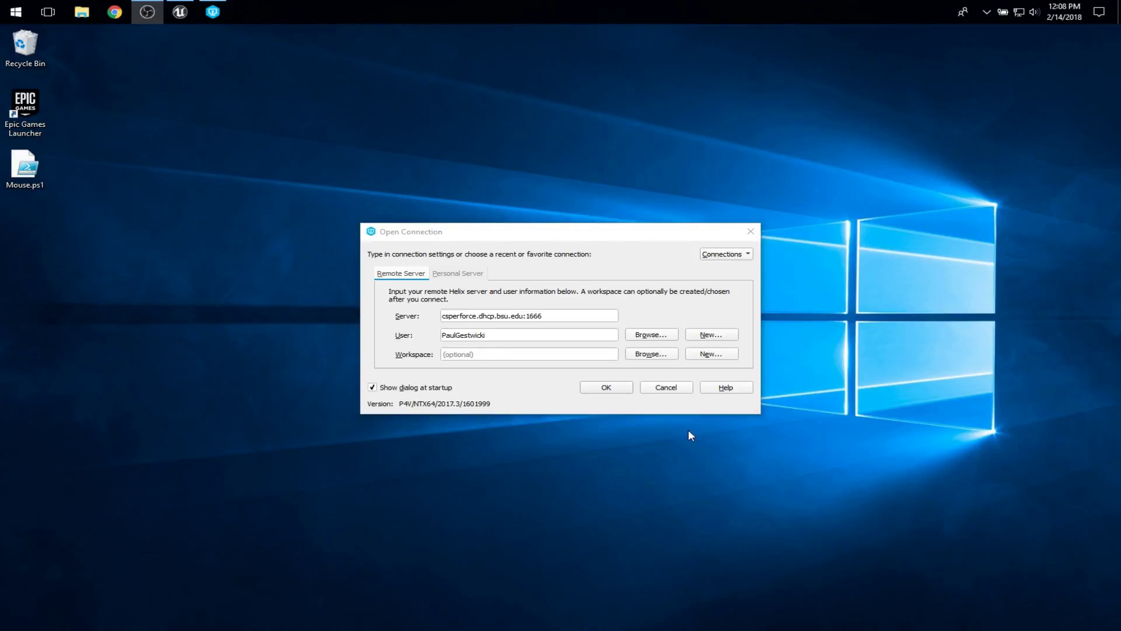
- Create a new workspace whose name's machine suffix is replaced with RB479_VideoDemo
{"action": "left_click", "coordinate": [556, 315]}
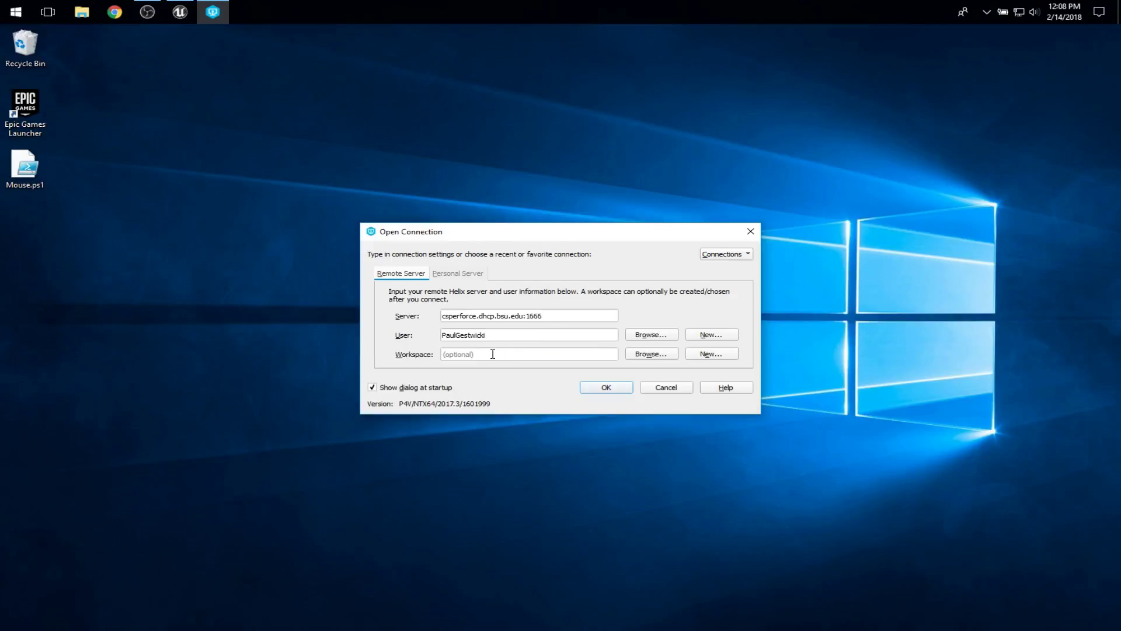
{"action": "left_click", "coordinate": [713, 354]}
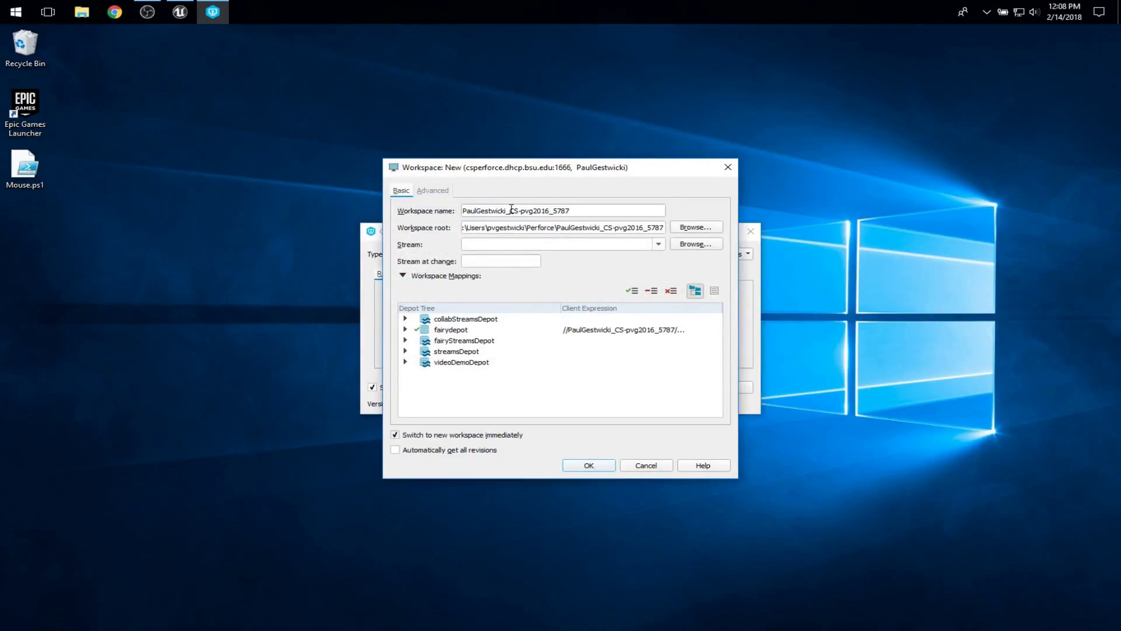
{"action": "left_click_drag", "start_coordinate": [510, 210], "coordinate": [609, 212]}
{"action": "type", "text": "RB479"}
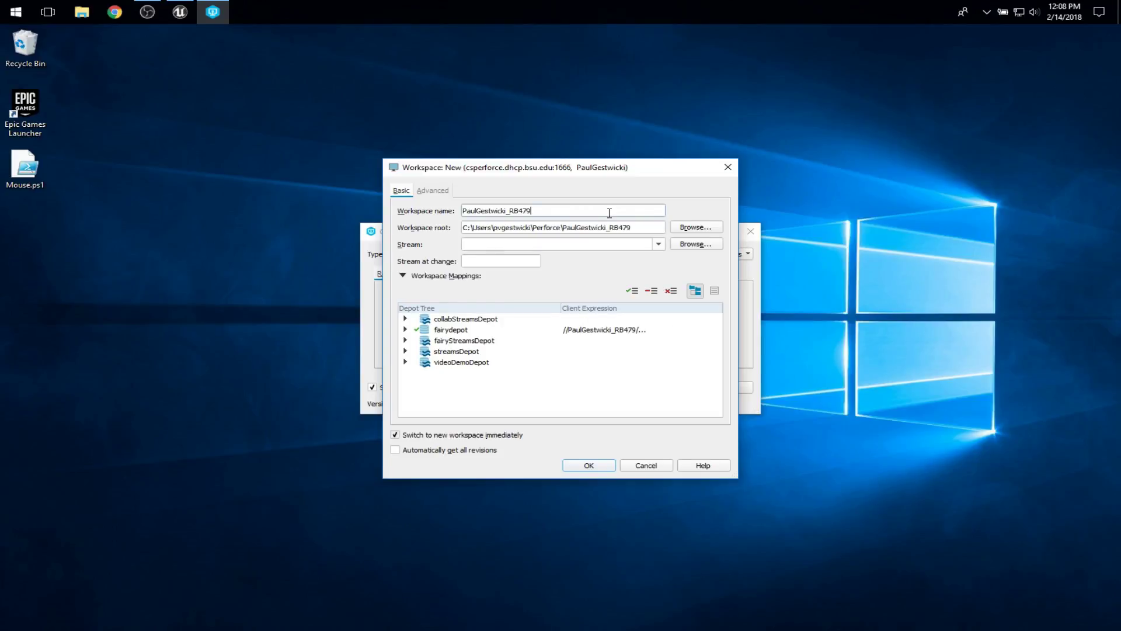
{"action": "type", "text": "_VideoDemo"}
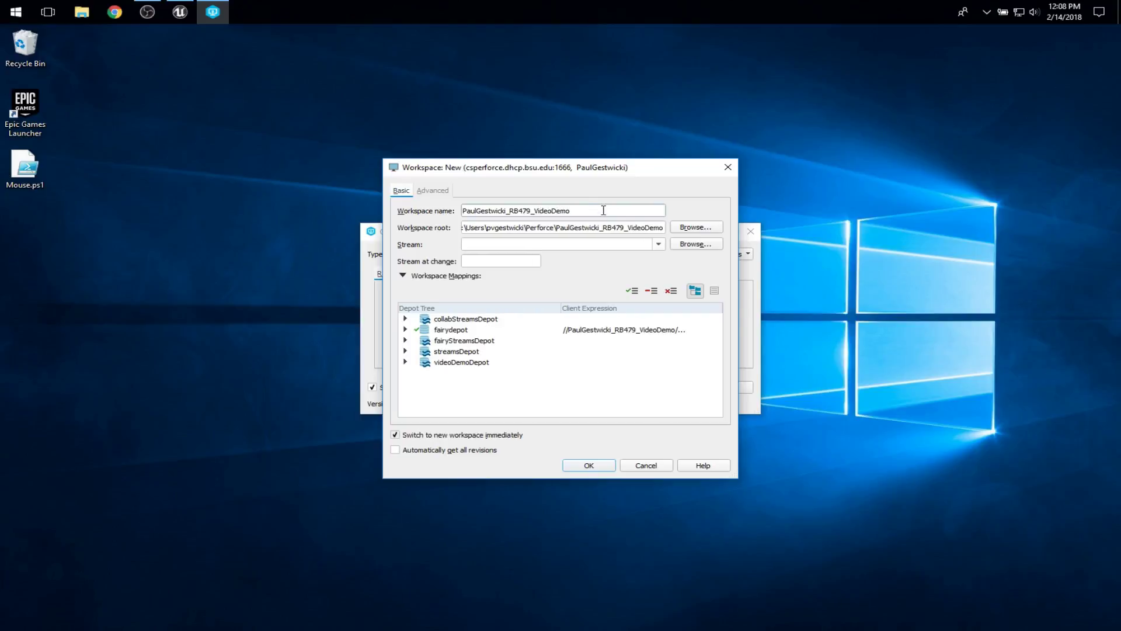
- Create a VideoDemo folder in Documents\Unreal Projects and set it as the workspace root
{"action": "left_click", "coordinate": [684, 228]}
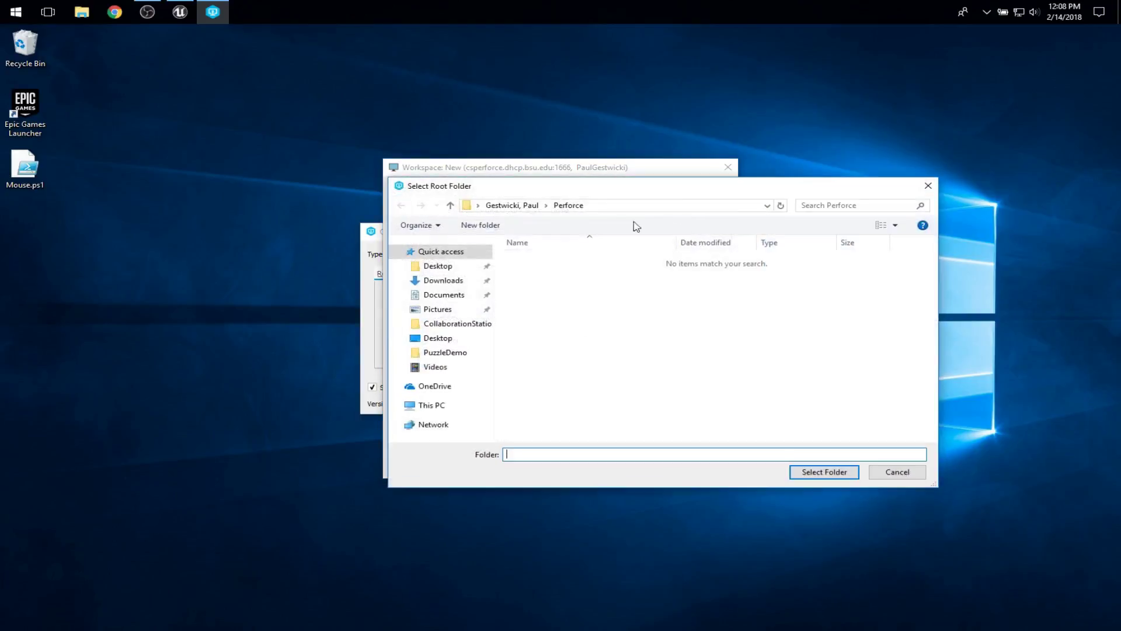
{"action": "left_click", "coordinate": [451, 295]}
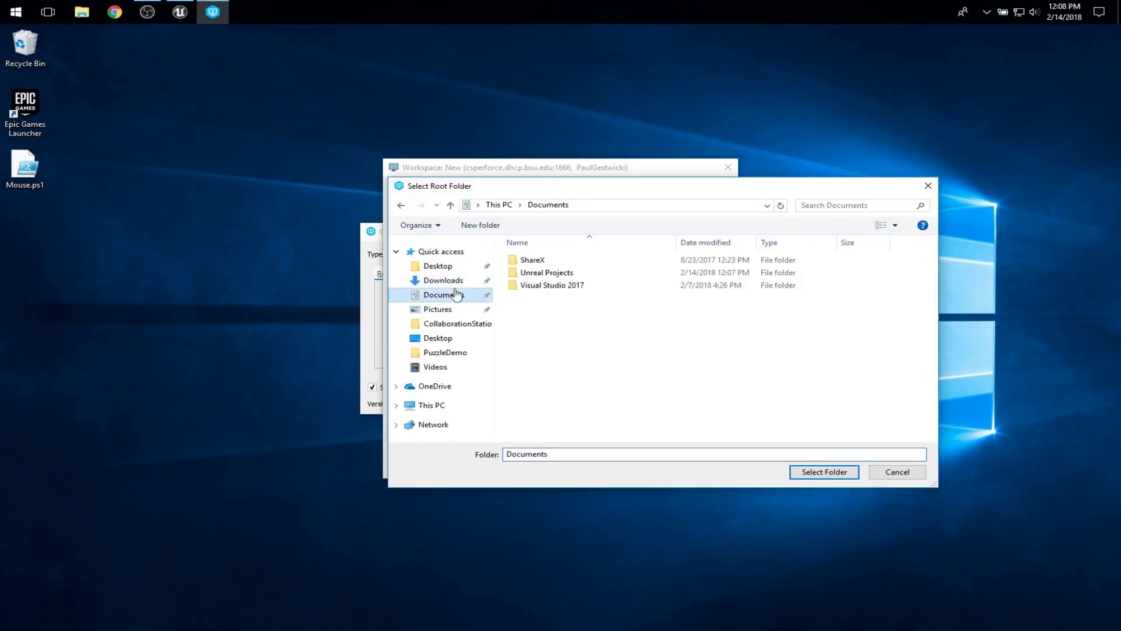
{"action": "double_click", "coordinate": [538, 272]}
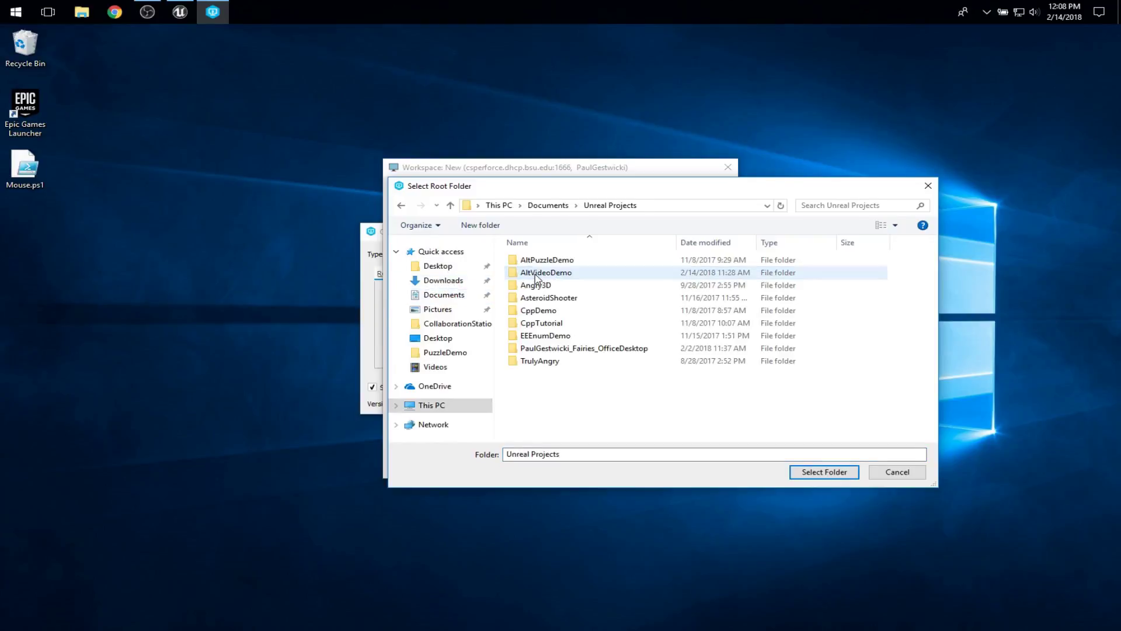
{"action": "right_click", "coordinate": [585, 412]}
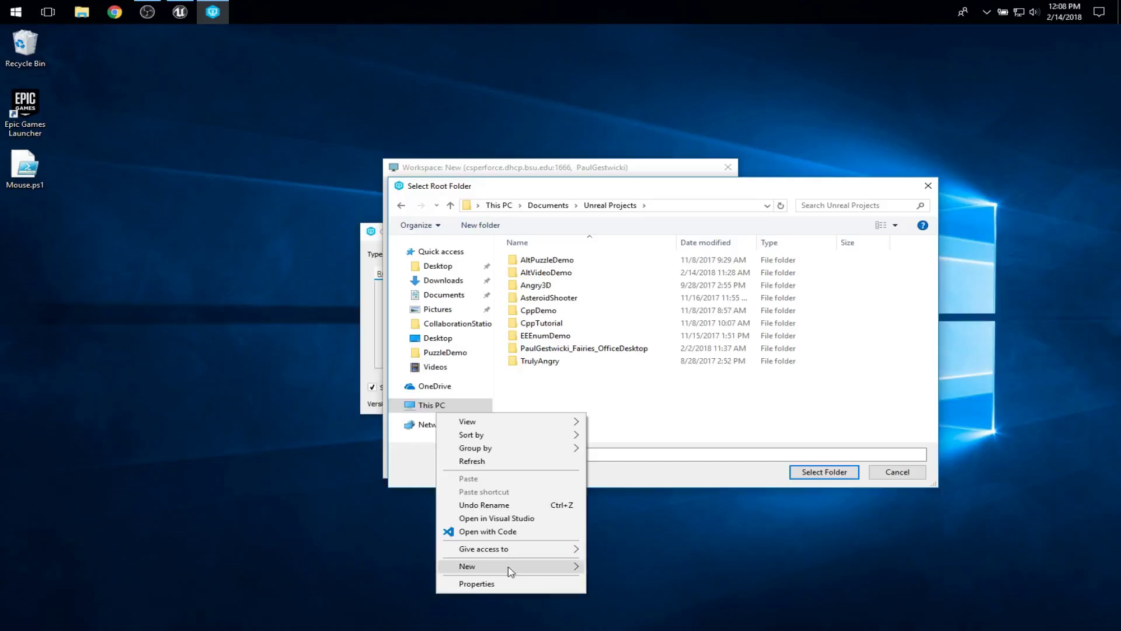
{"action": "mouse_move", "coordinate": [511, 566]}
{"action": "left_click", "coordinate": [310, 375]}
{"action": "type", "text": "V"}
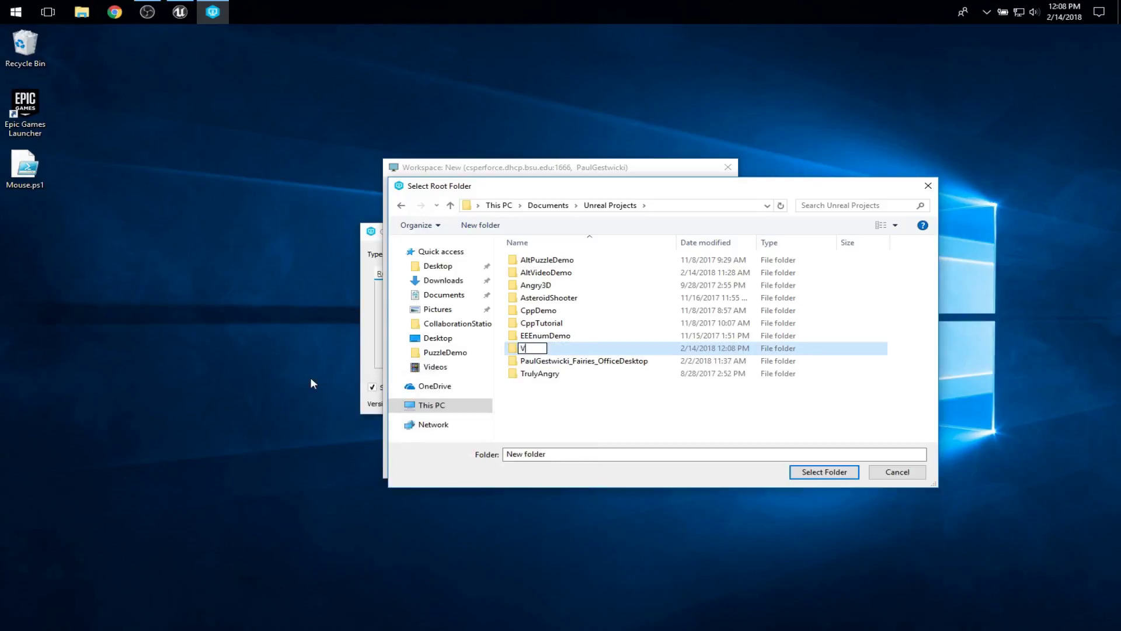
{"action": "type", "text": "ideoDemo"}
{"action": "key", "text": "Return"}
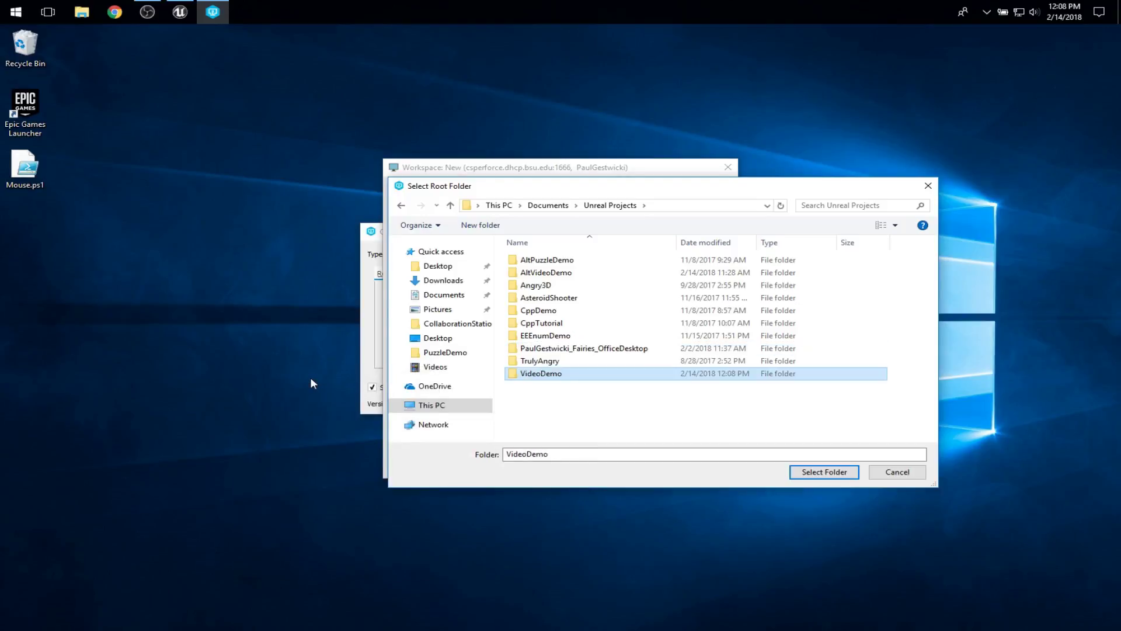
{"action": "left_click", "coordinate": [824, 472]}
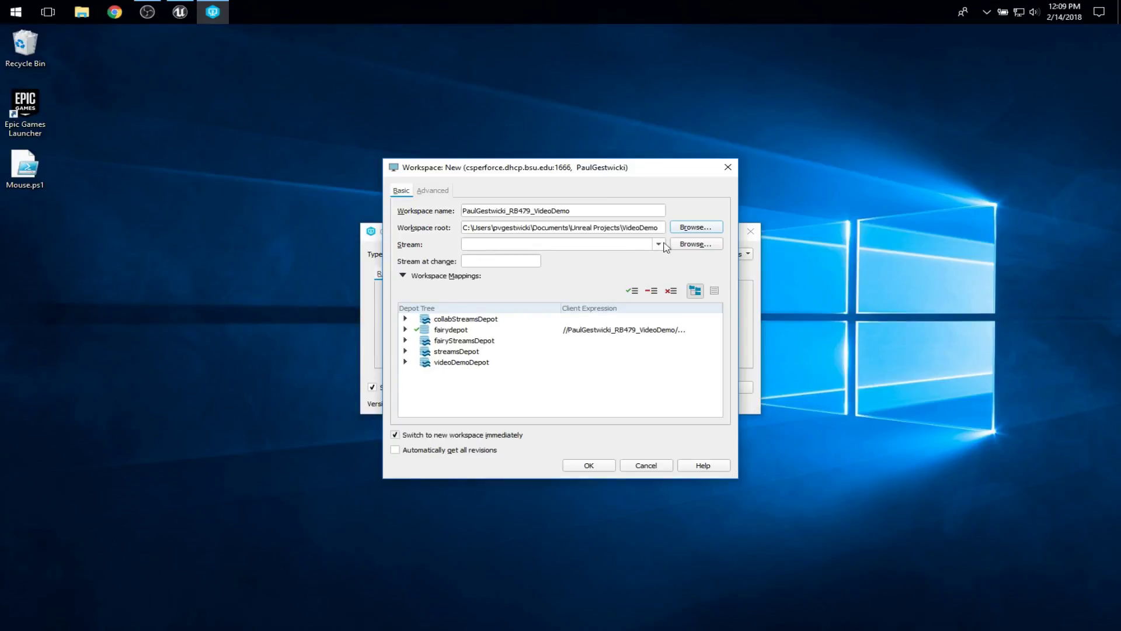
- Set the workspace stream to //videoDemoDepot/main and save the RB479_VideoDemo workspace
{"action": "left_click", "coordinate": [692, 243]}
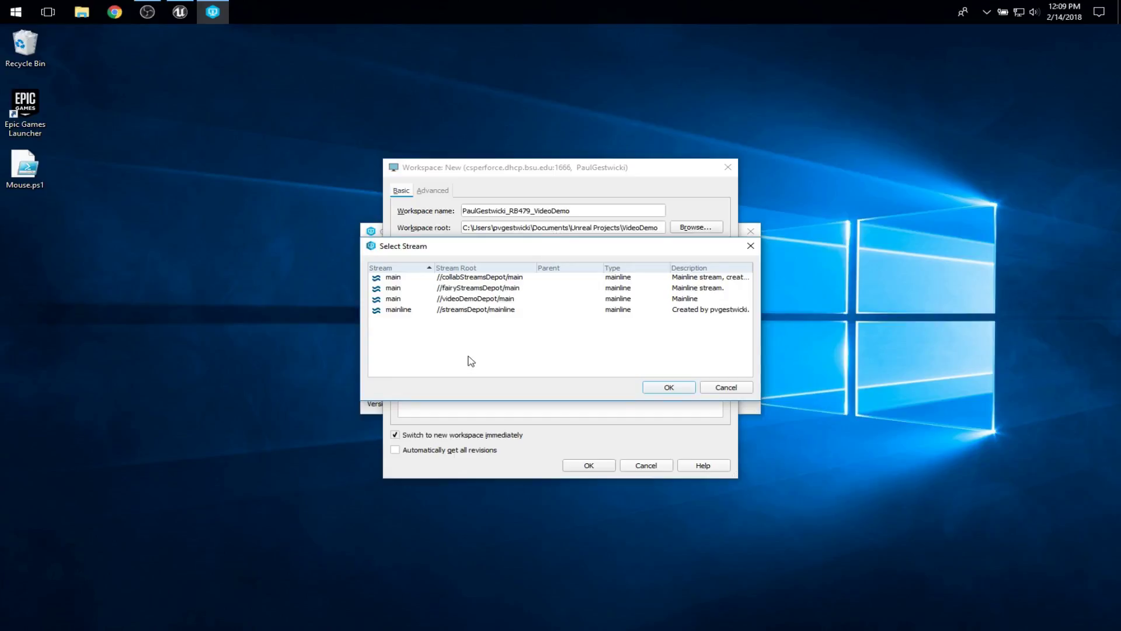
{"action": "left_click", "coordinate": [467, 300]}
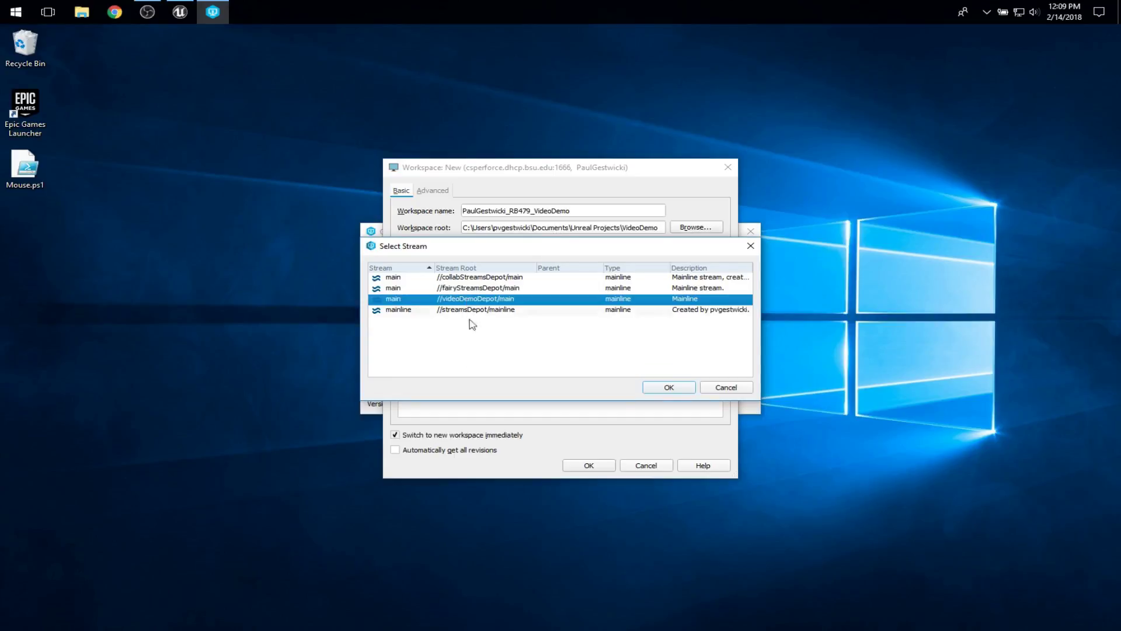
{"action": "left_click", "coordinate": [669, 389]}
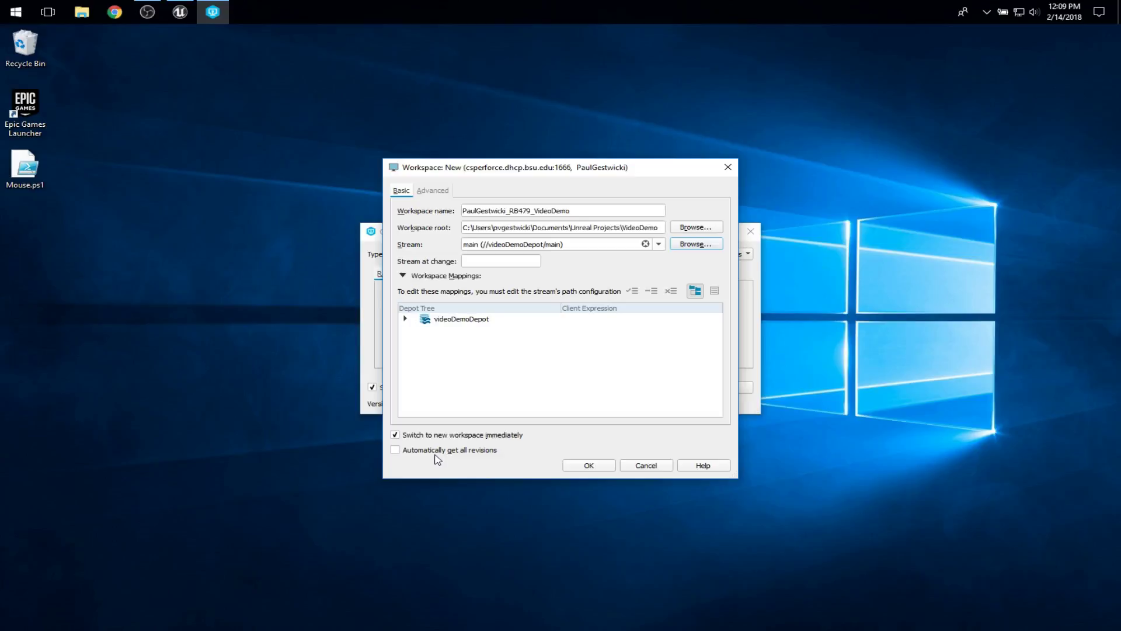
{"action": "left_click", "coordinate": [603, 466]}
- Connect with the RB479_VideoDemo workspace, get latest files, and select PerforceVideoDemo.uproject
{"action": "left_click", "coordinate": [605, 392]}
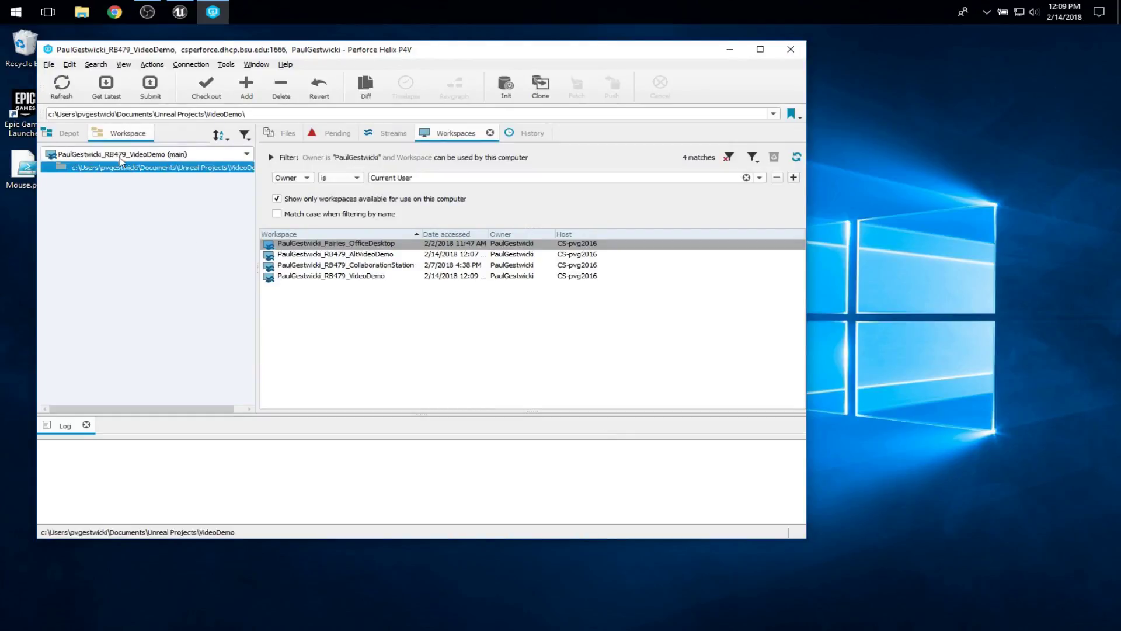
{"action": "left_click", "coordinate": [181, 169]}
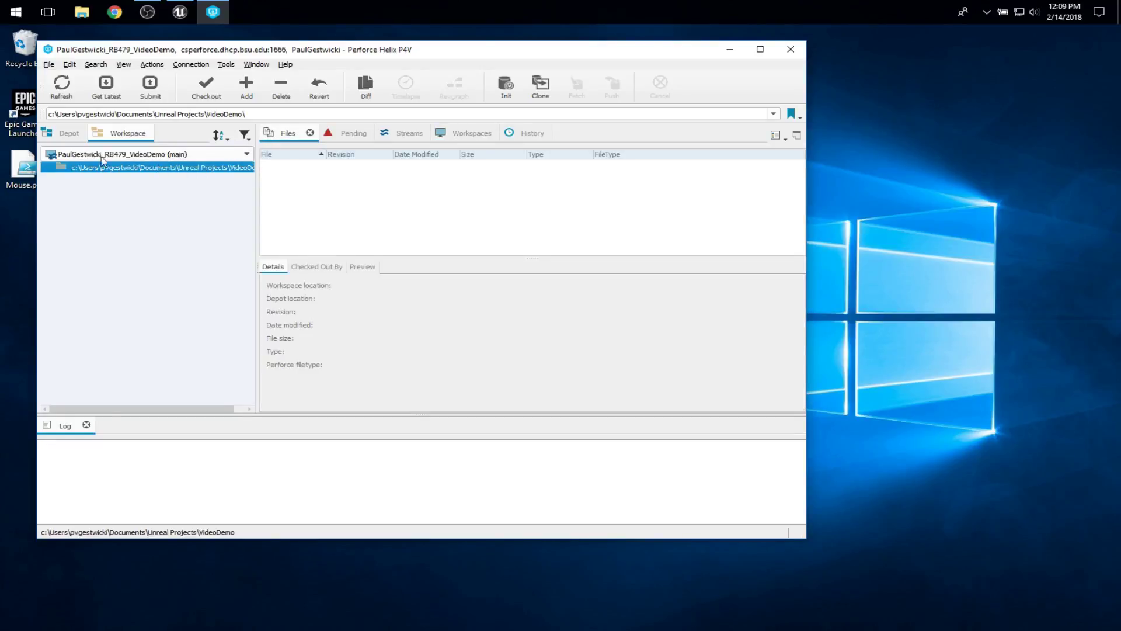
{"action": "left_click", "coordinate": [107, 95]}
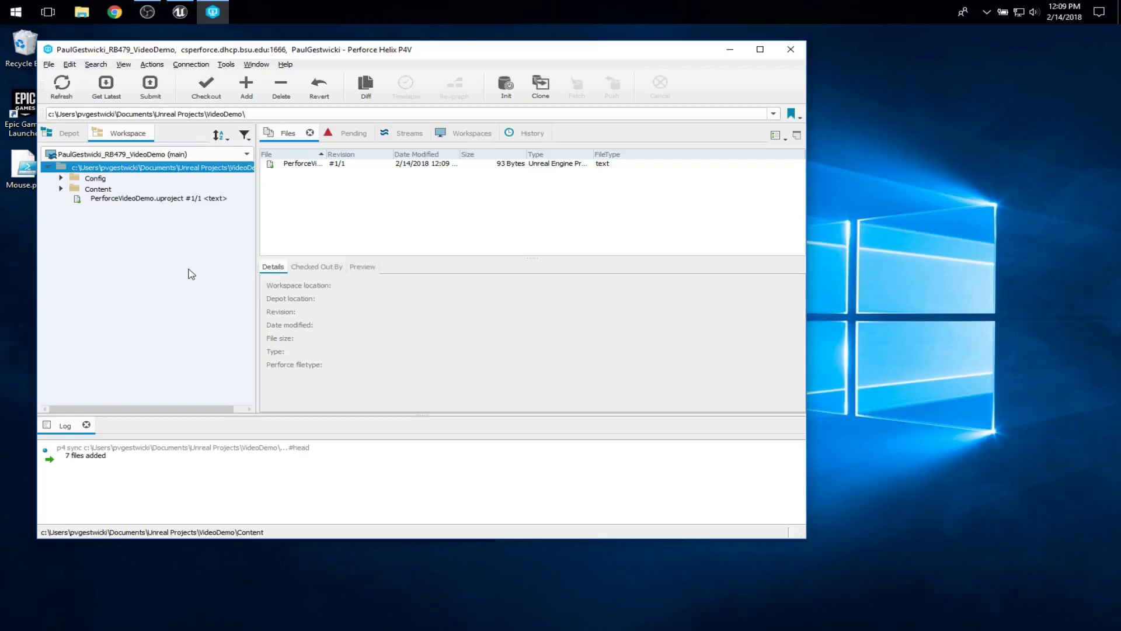
{"action": "left_click", "coordinate": [144, 199]}
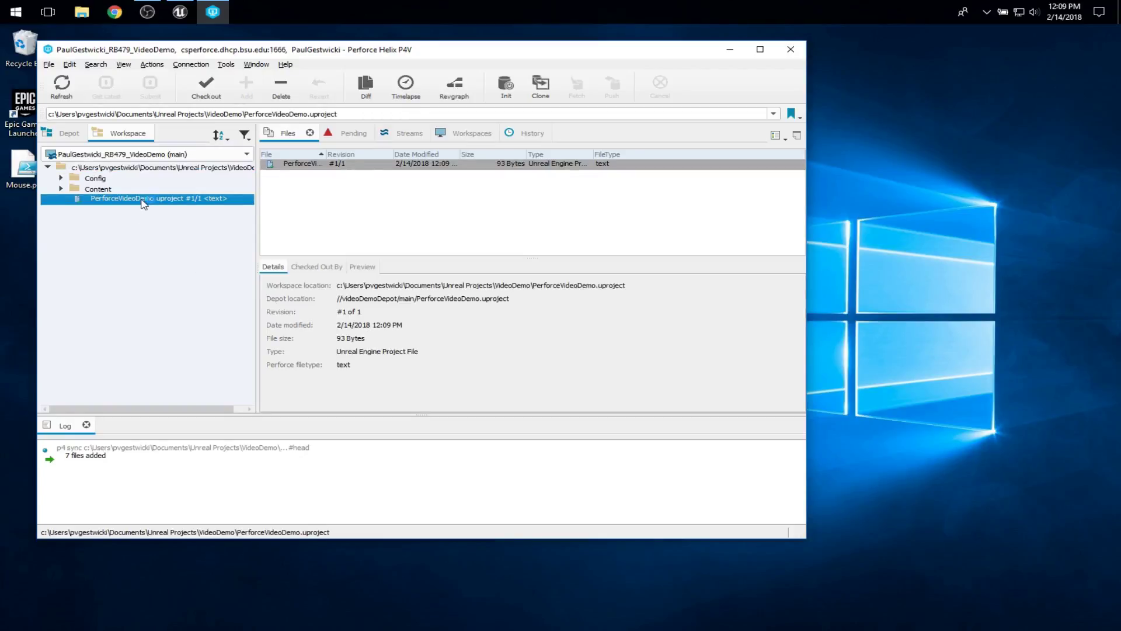
- Open PerforceVideoDemo.uproject in Unreal and briefly play-test the Welcome level
{"action": "double_click", "coordinate": [141, 200]}
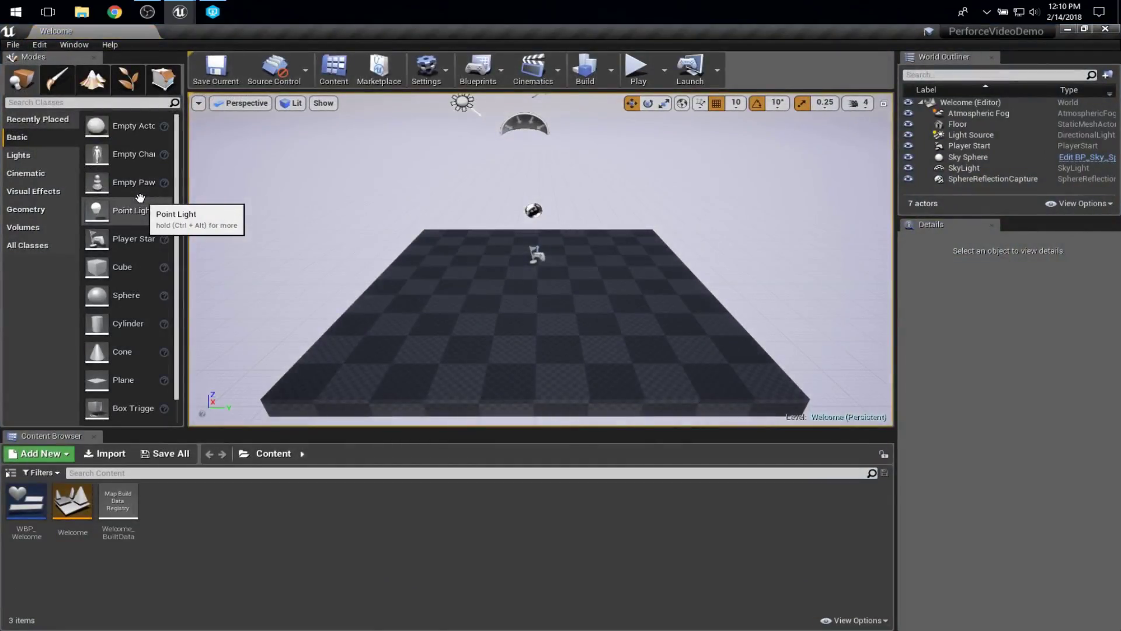
{"action": "left_click", "coordinate": [636, 69]}
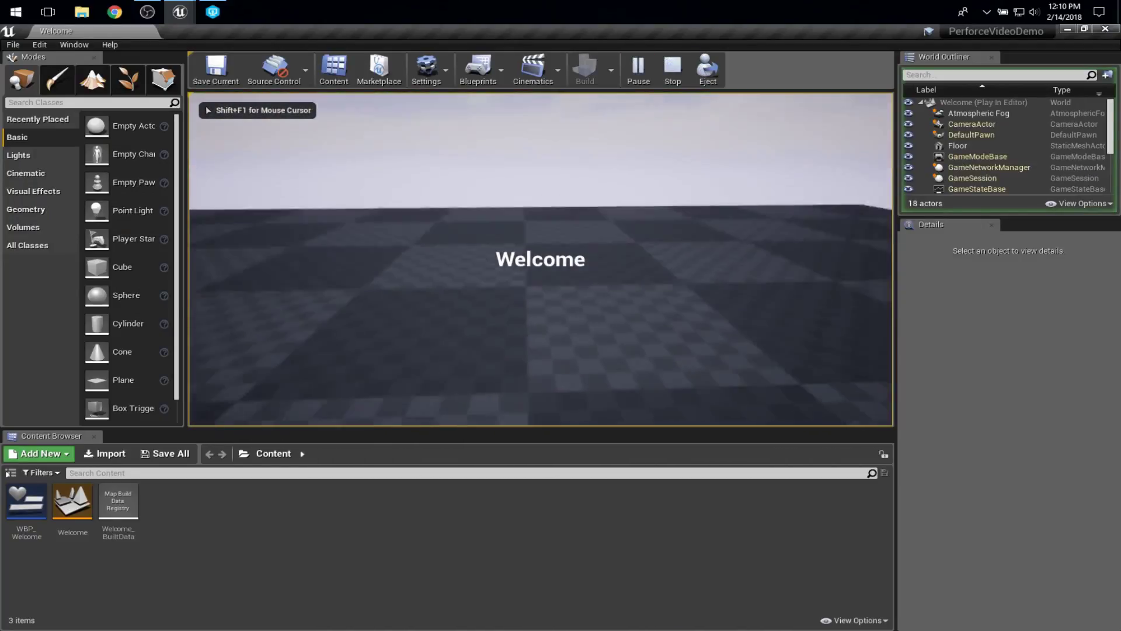
{"action": "key", "text": "Escape"}
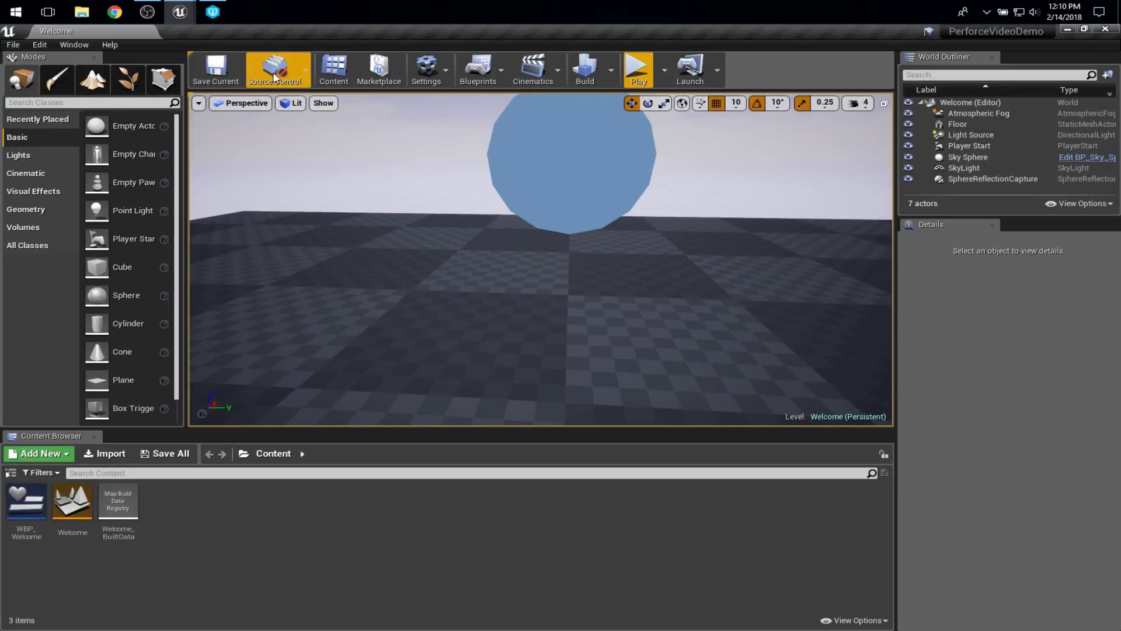
- Choose Perforce as the source control provider with the RB479_VideoDemo workspace
{"action": "left_click", "coordinate": [302, 74]}
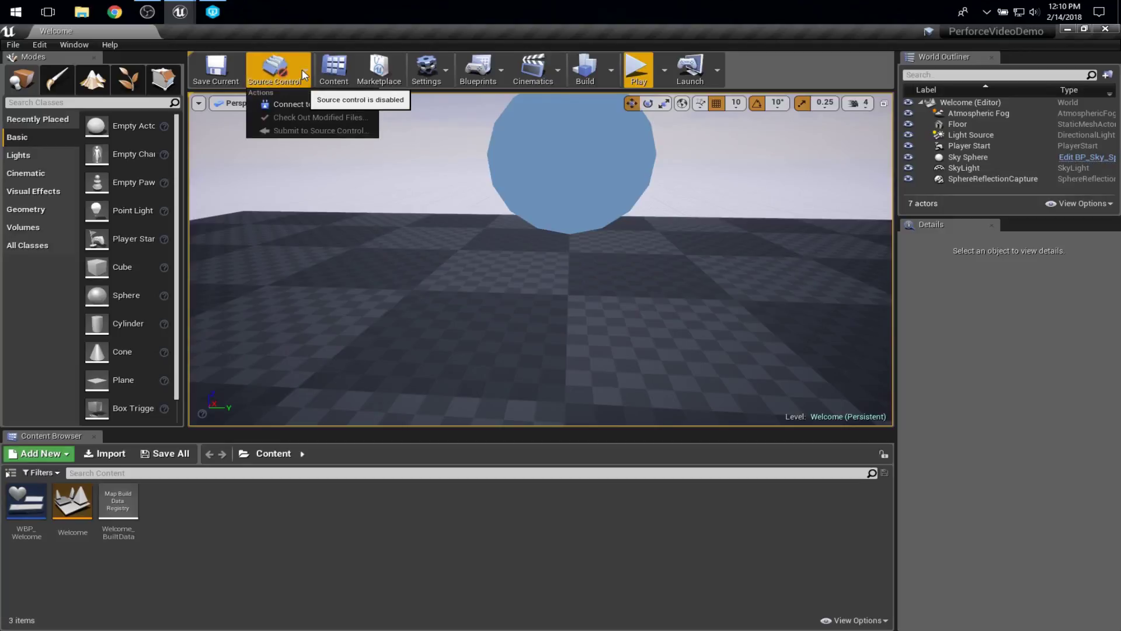
{"action": "left_click", "coordinate": [317, 104]}
{"action": "left_click", "coordinate": [584, 279]}
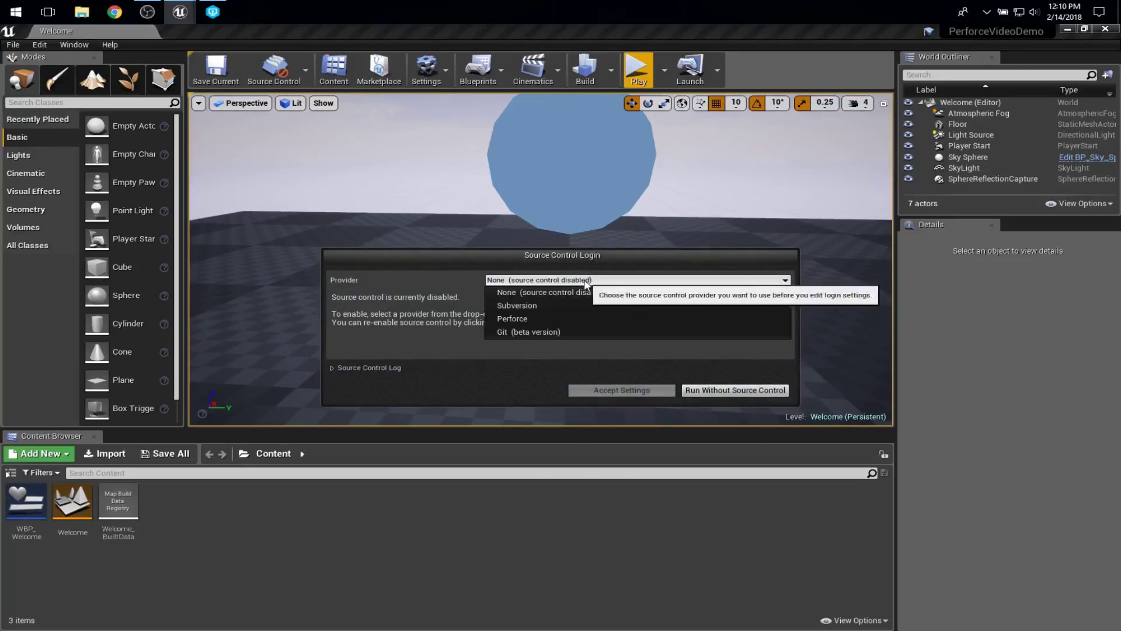
{"action": "left_click", "coordinate": [571, 318]}
{"action": "left_click", "coordinate": [672, 333]}
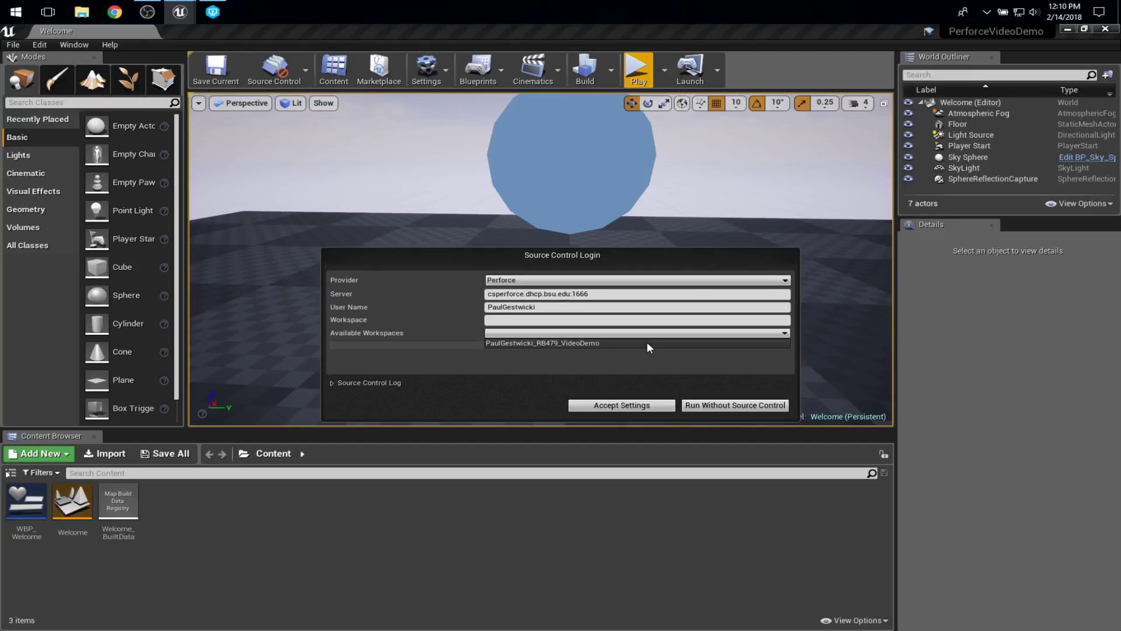
{"action": "left_click", "coordinate": [649, 344]}
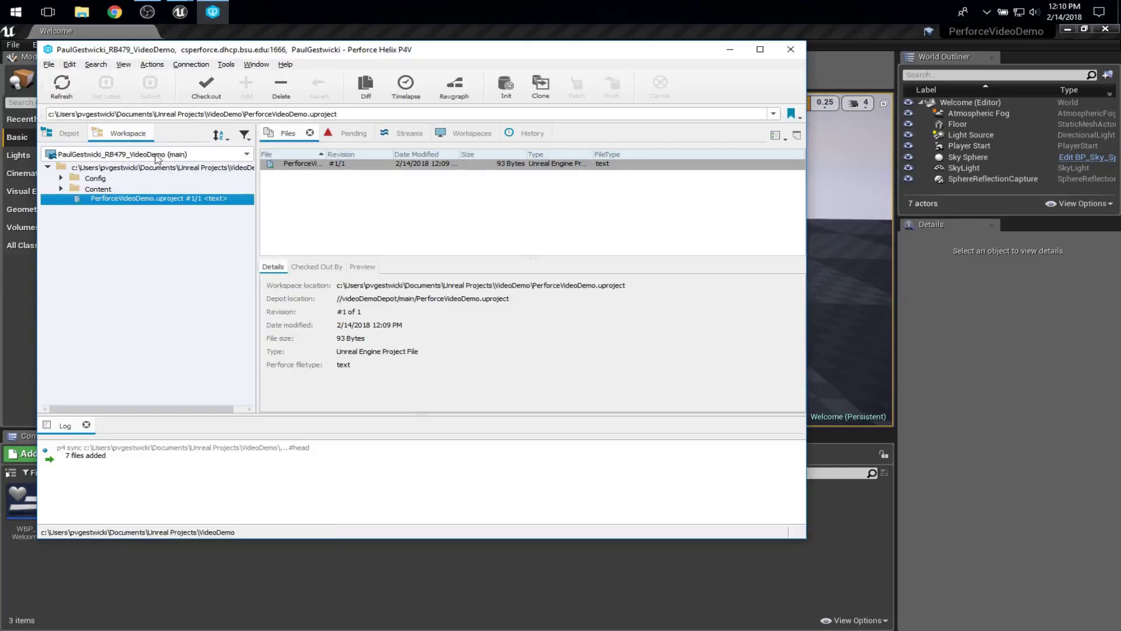
- Enter the Perforce password in the login fields and accept the connection settings
{"action": "left_click", "coordinate": [379, 28]}
{"action": "left_click", "coordinate": [560, 346]}
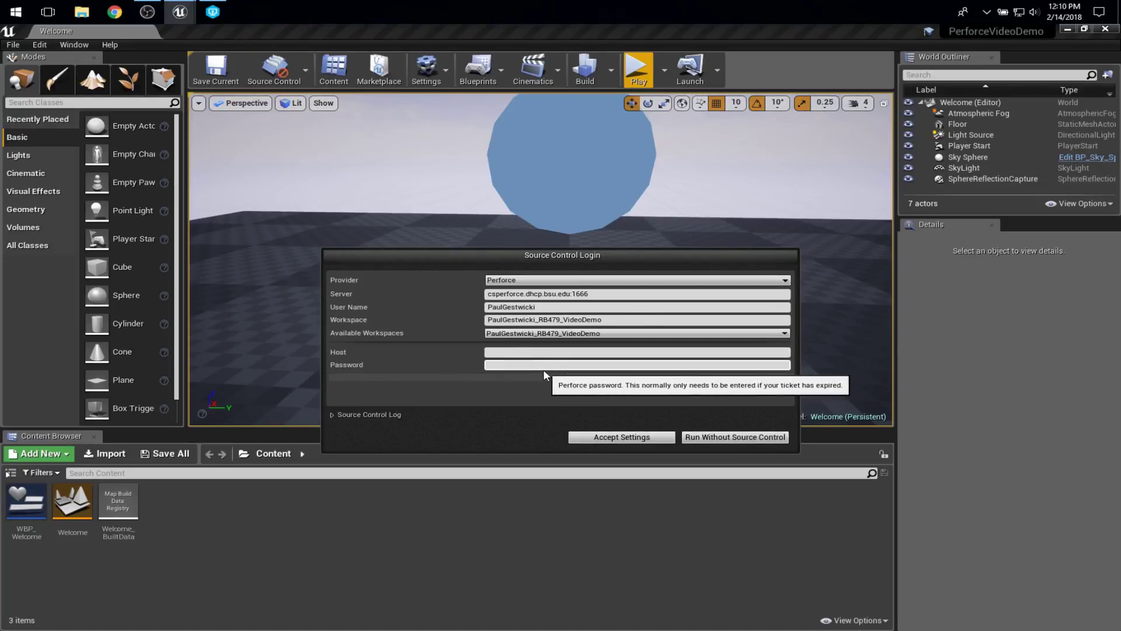
{"action": "left_click", "coordinate": [543, 366]}
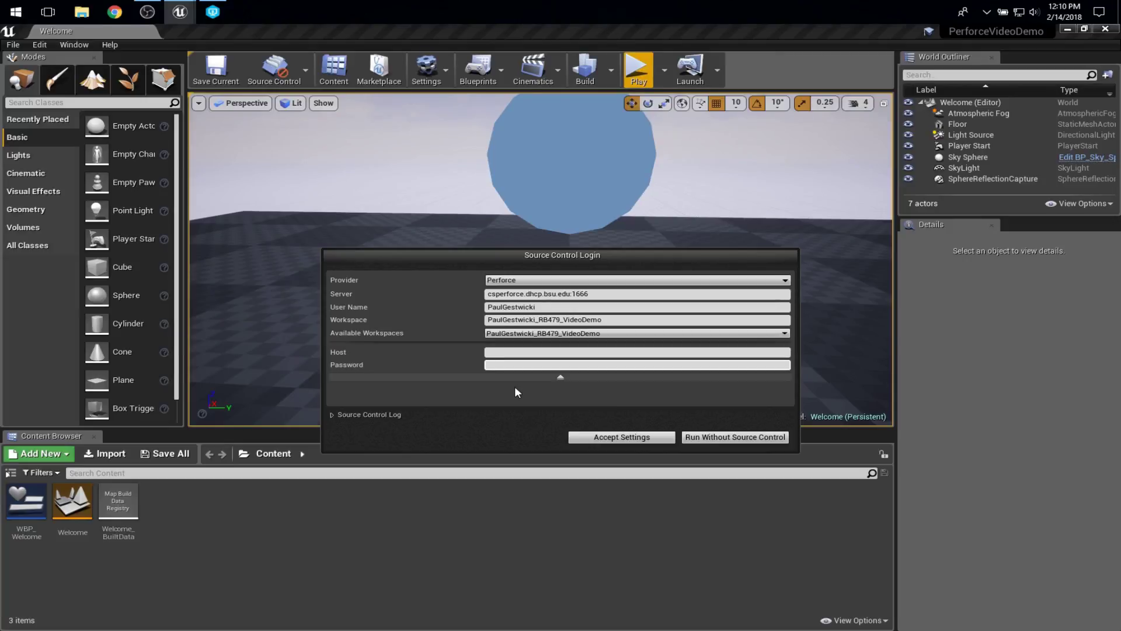
{"action": "left_click", "coordinate": [617, 440]}
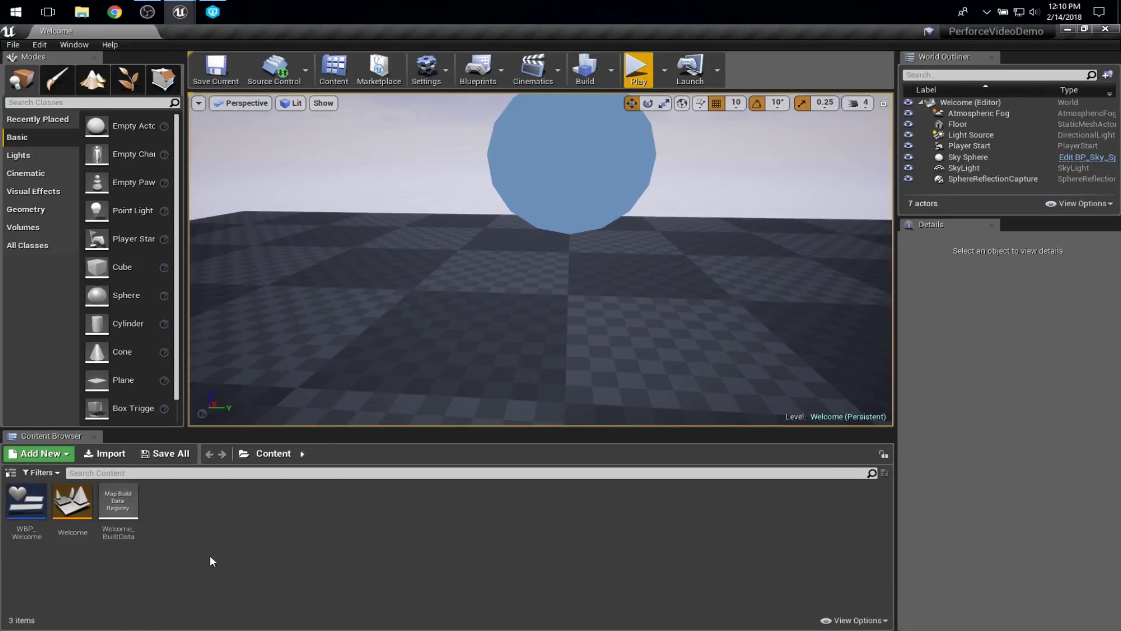
- Play-test the level, then open the WBP_Welcome widget blueprint
{"action": "left_click", "coordinate": [638, 70]}
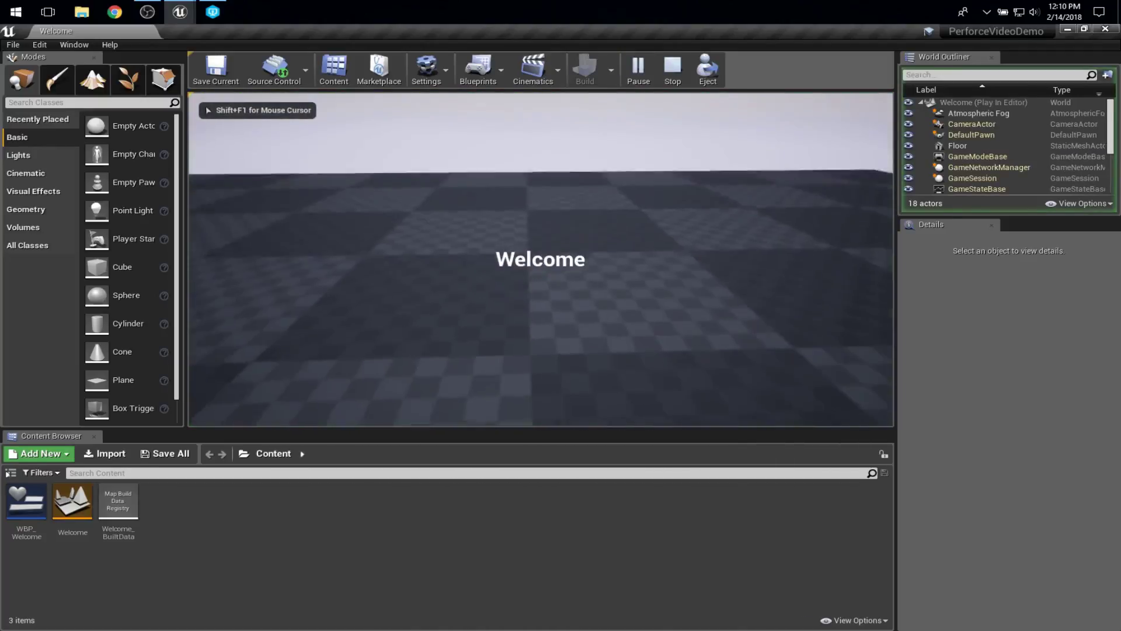
{"action": "key", "text": "Escape"}
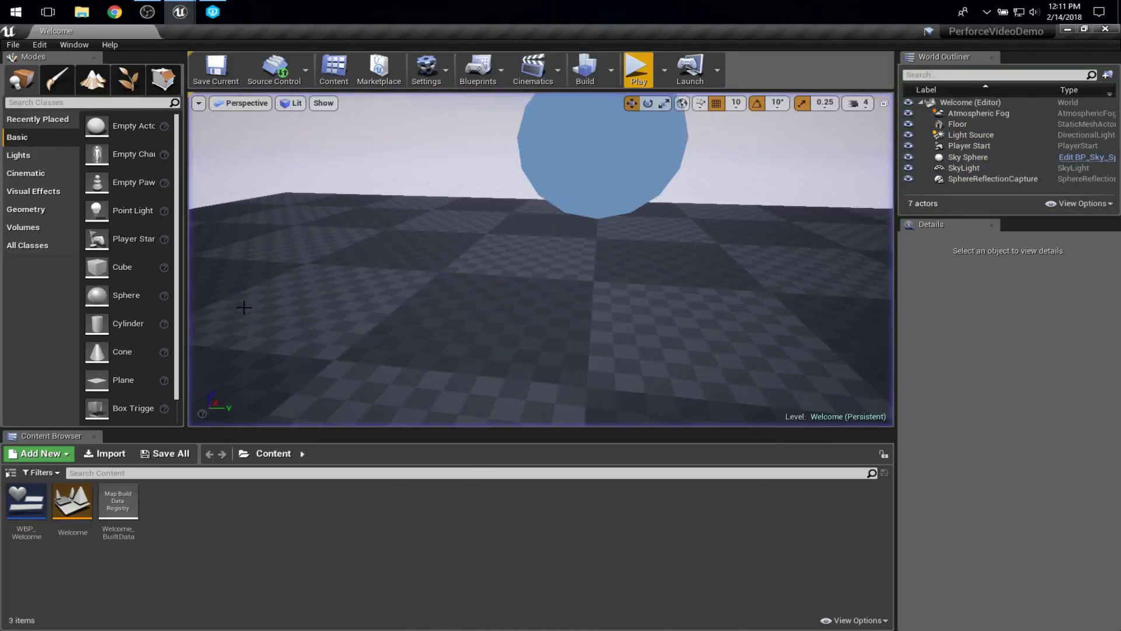
{"action": "double_click", "coordinate": [22, 507]}
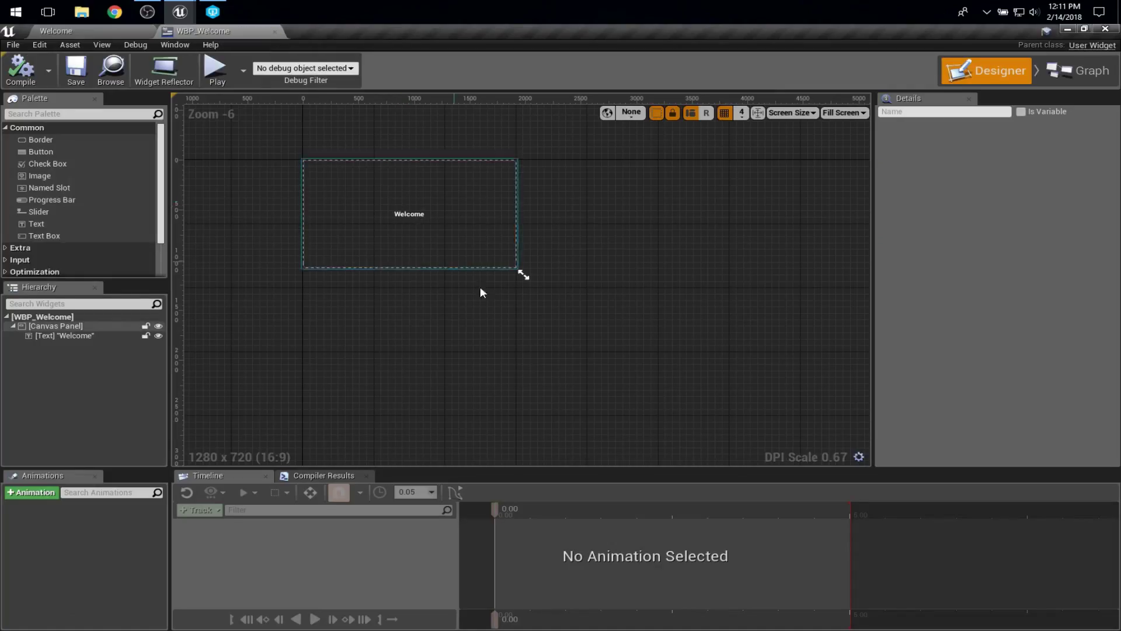
- Replace the text block's Text property 'Welcome' with 'Hello, World'
{"action": "scroll", "coordinate": [480, 290], "scroll_direction": "up", "scroll_amount": 3}
{"action": "left_click", "coordinate": [618, 281]}
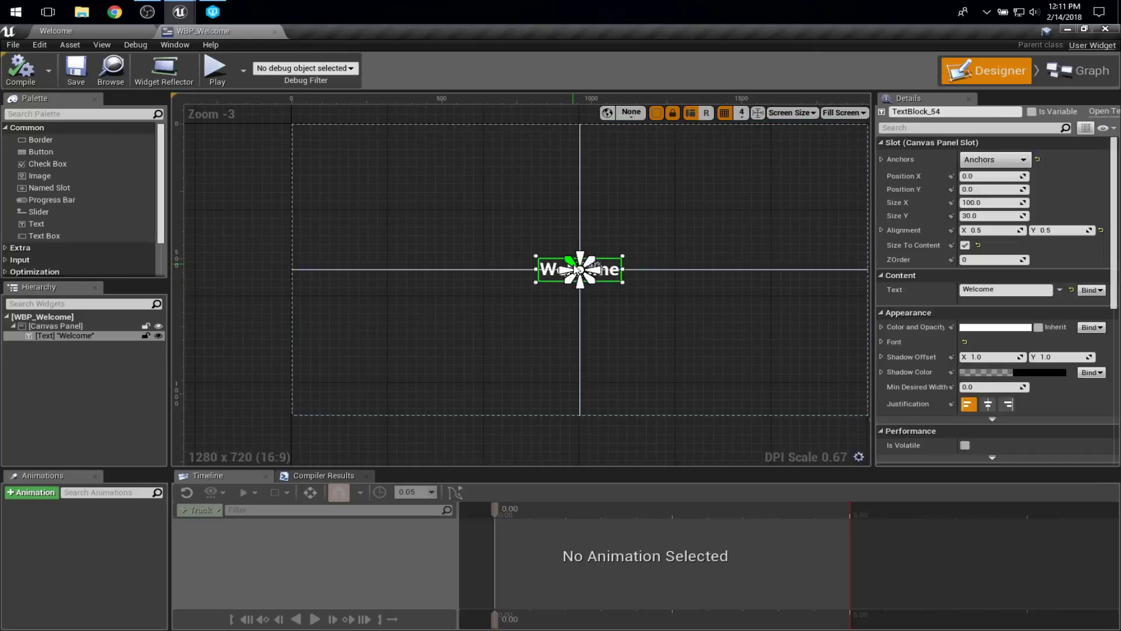
{"action": "left_click", "coordinate": [672, 318]}
{"action": "left_click", "coordinate": [581, 270]}
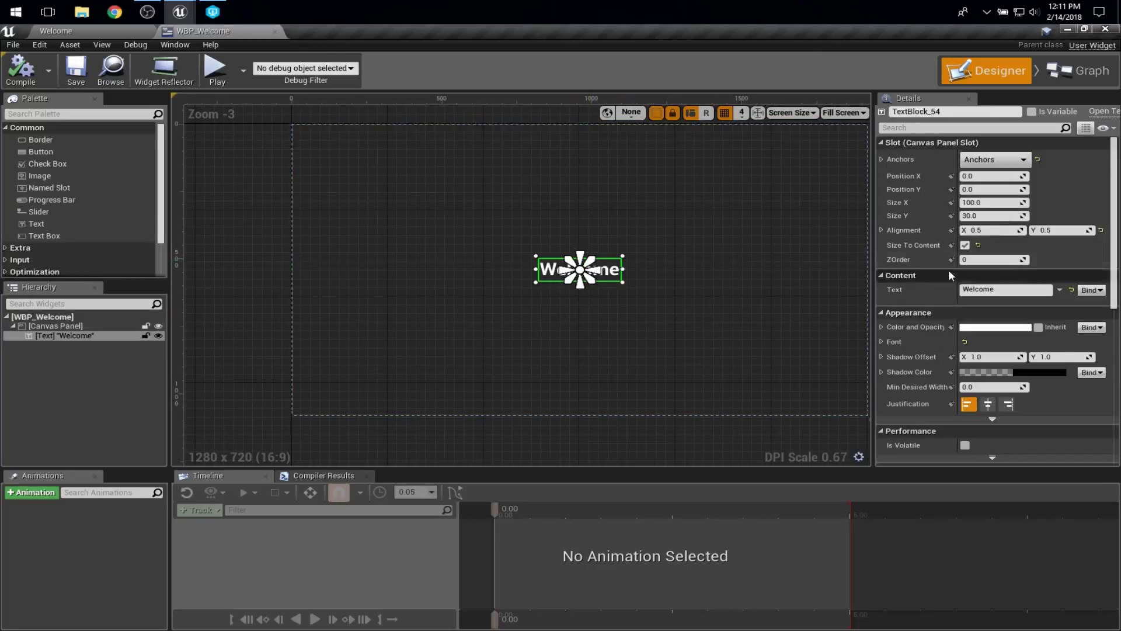
{"action": "left_click", "coordinate": [1004, 290]}
{"action": "key", "text": "ctrl+a"}
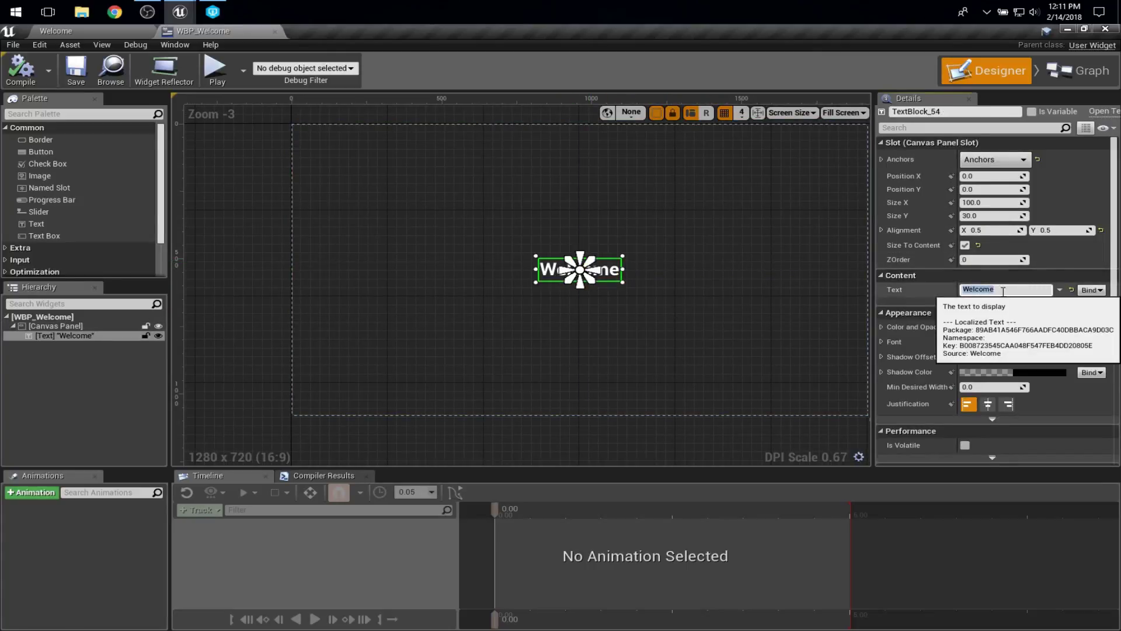
{"action": "type", "text": "Hello, World"}
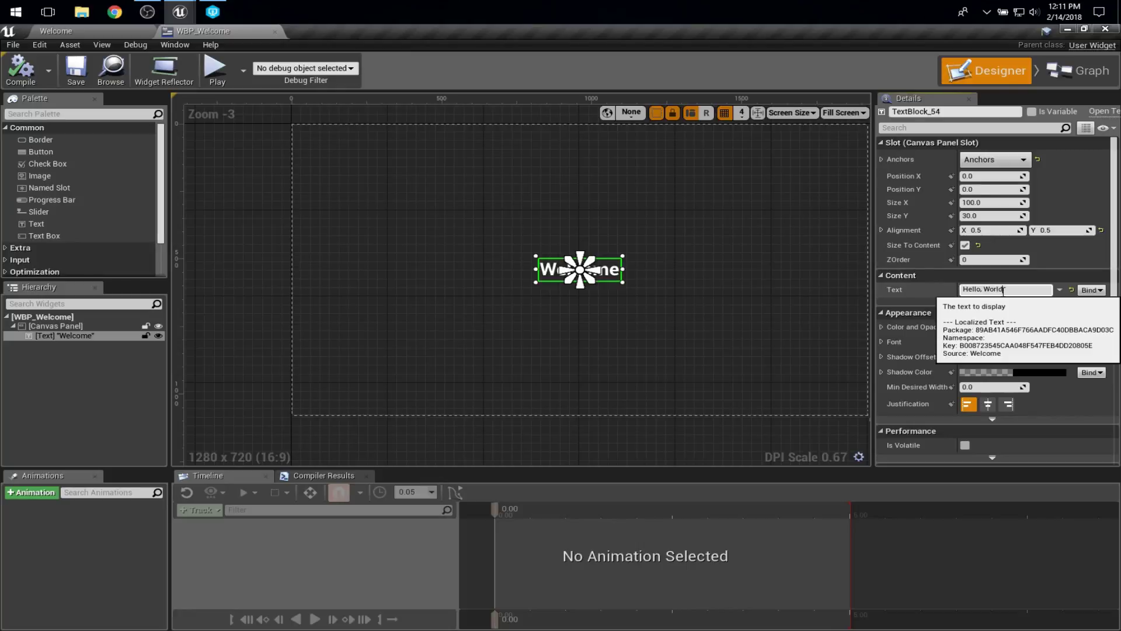
{"action": "left_click", "coordinate": [689, 341]}
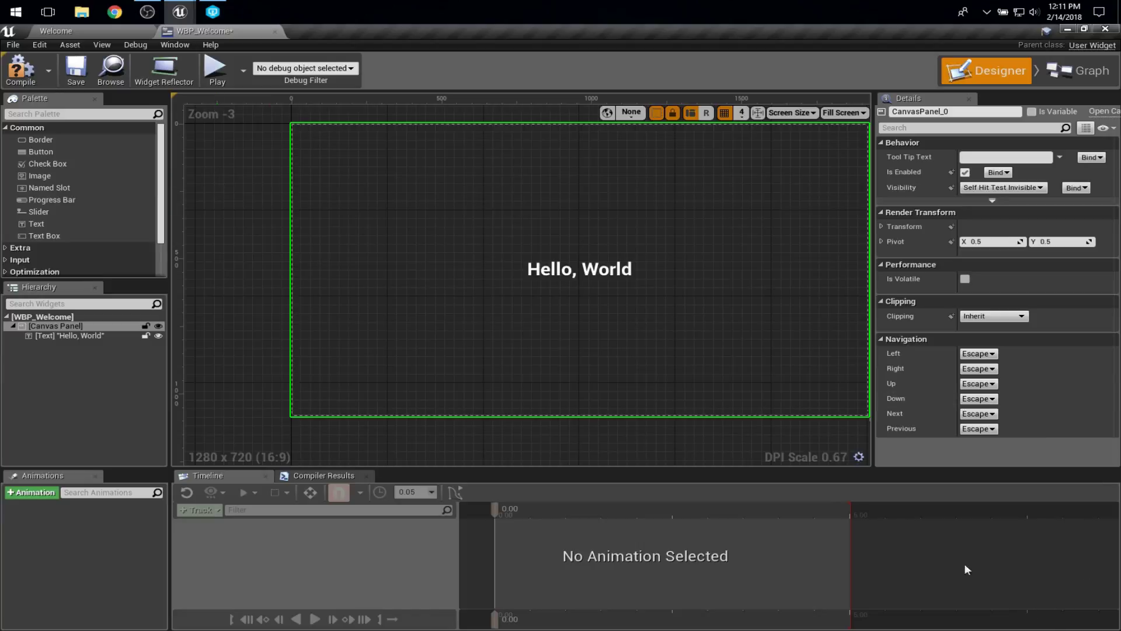
- Check out WBP_Welcome from Perforce, save it, and preview the game showing Hello, World
{"action": "left_click", "coordinate": [78, 70]}
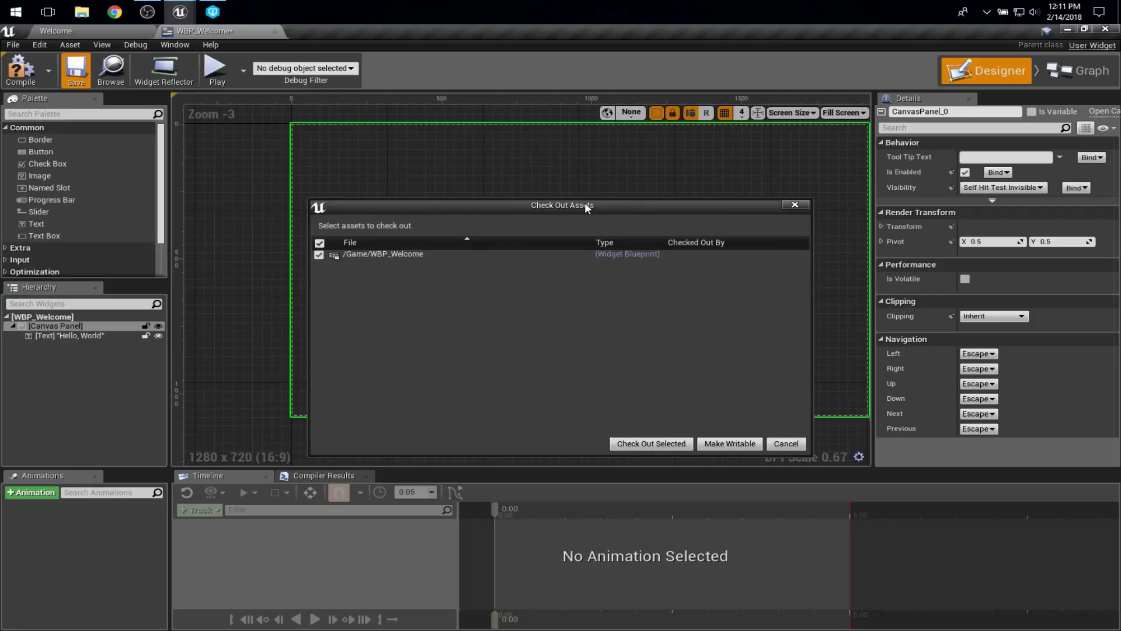
{"action": "left_click", "coordinate": [645, 444]}
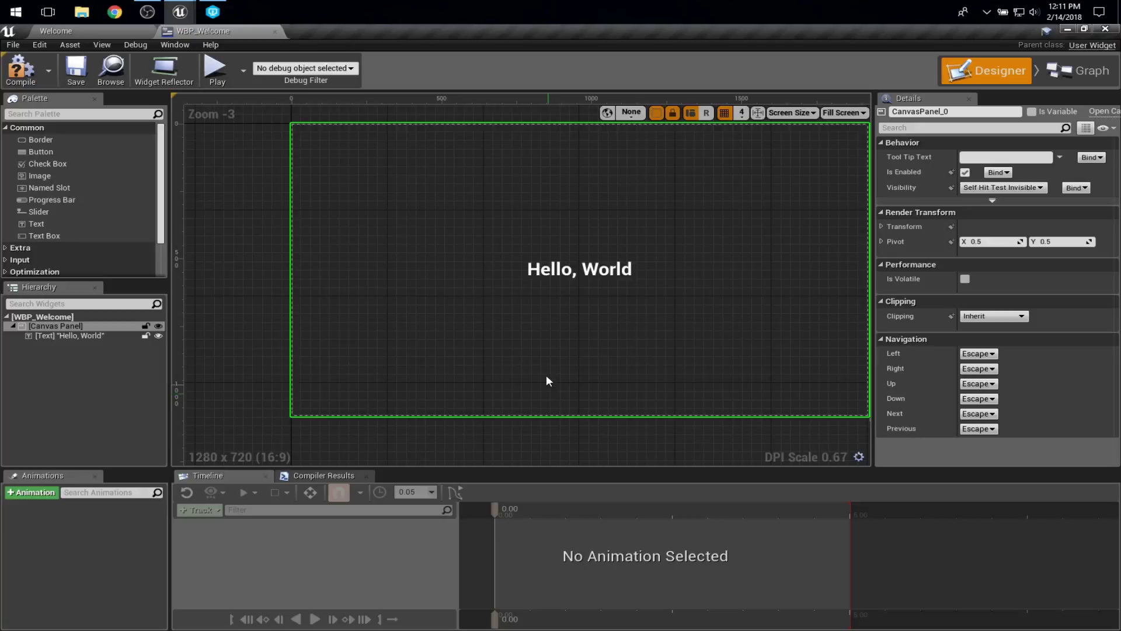
{"action": "left_click", "coordinate": [210, 72]}
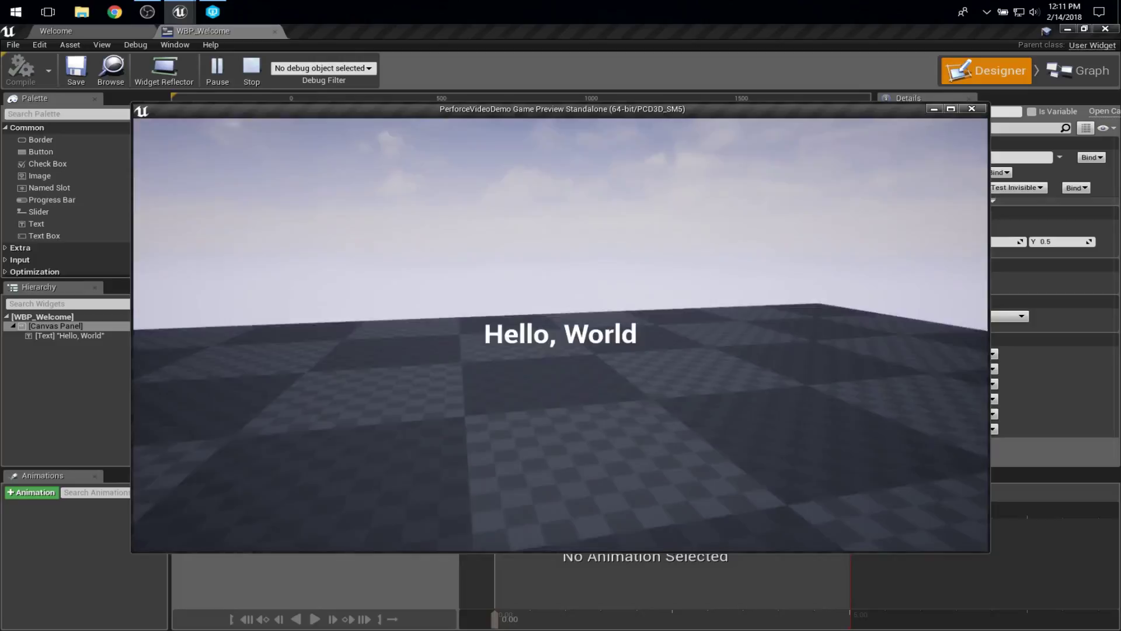
- Close the game preview and switch to the second editor's Welcome level
{"action": "key", "text": "Escape"}
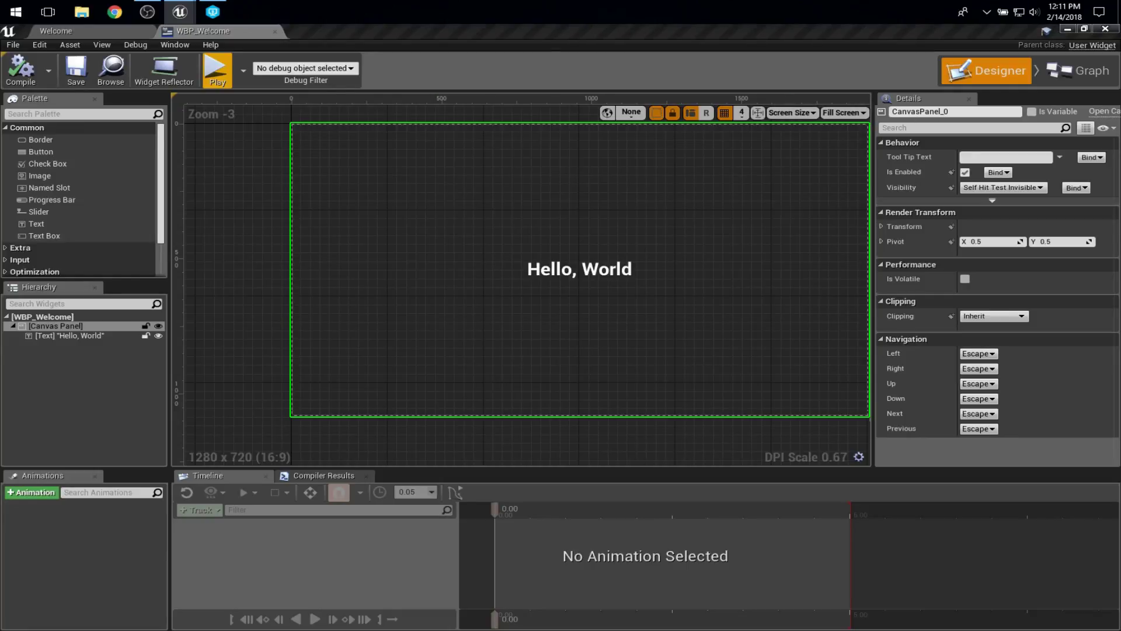
{"action": "key", "text": "alt+Tab"}
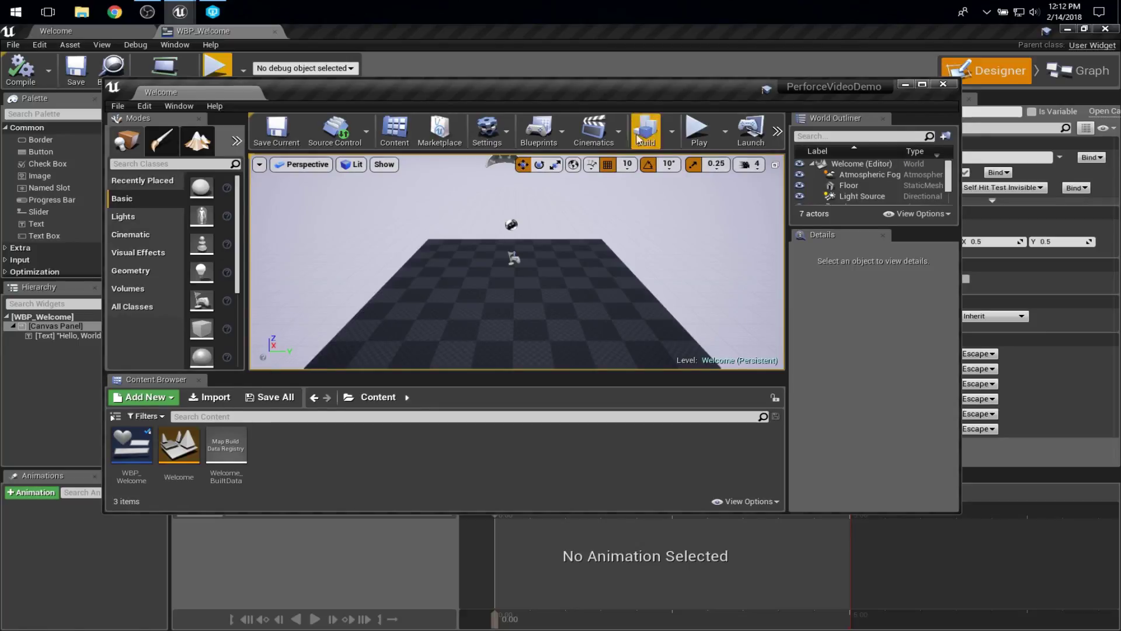
{"action": "left_click", "coordinate": [697, 128]}
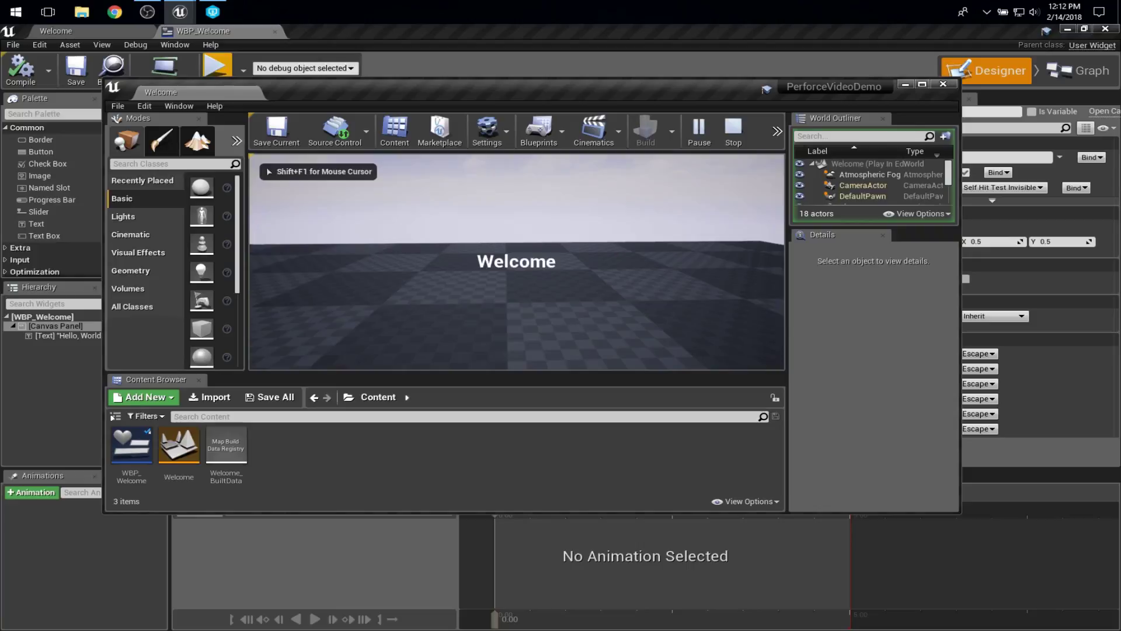
{"action": "key", "text": "Escape"}
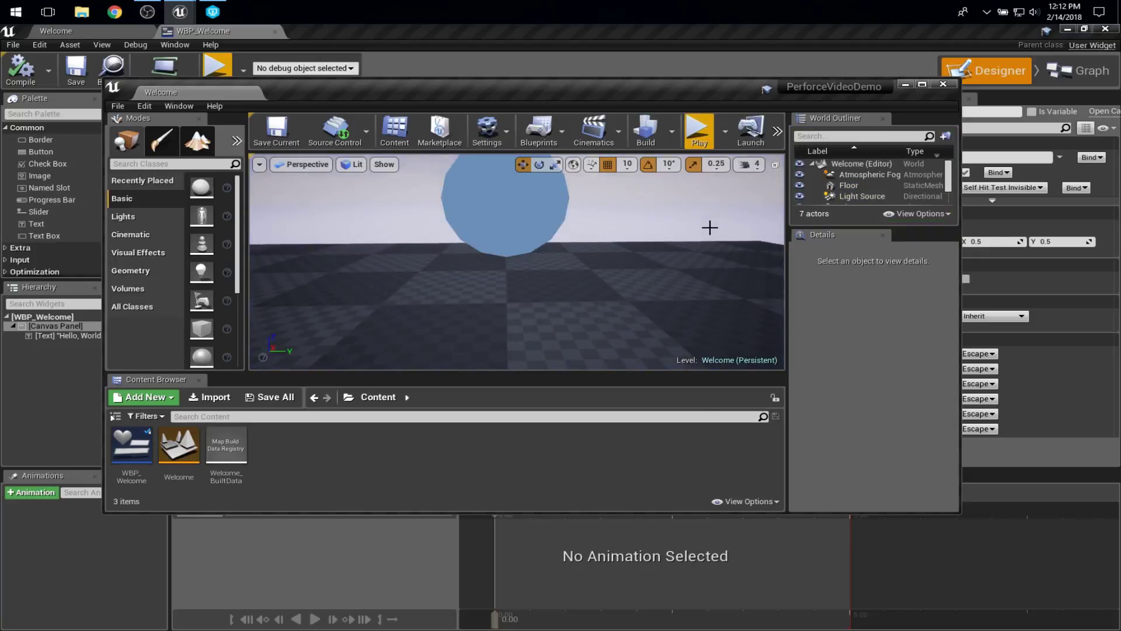
{"action": "mouse_move", "coordinate": [145, 455]}
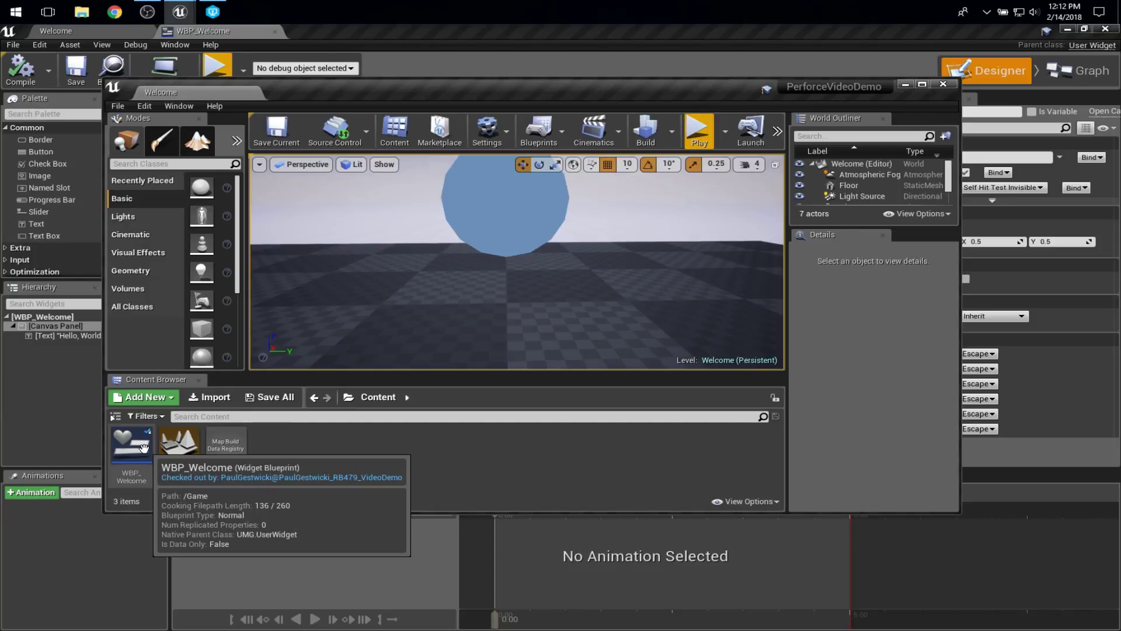
- Set WBP_Welcome's text to 'Welcome, Everybody' on two lines, defer check-out, and move the editor aside
{"action": "double_click", "coordinate": [143, 447]}
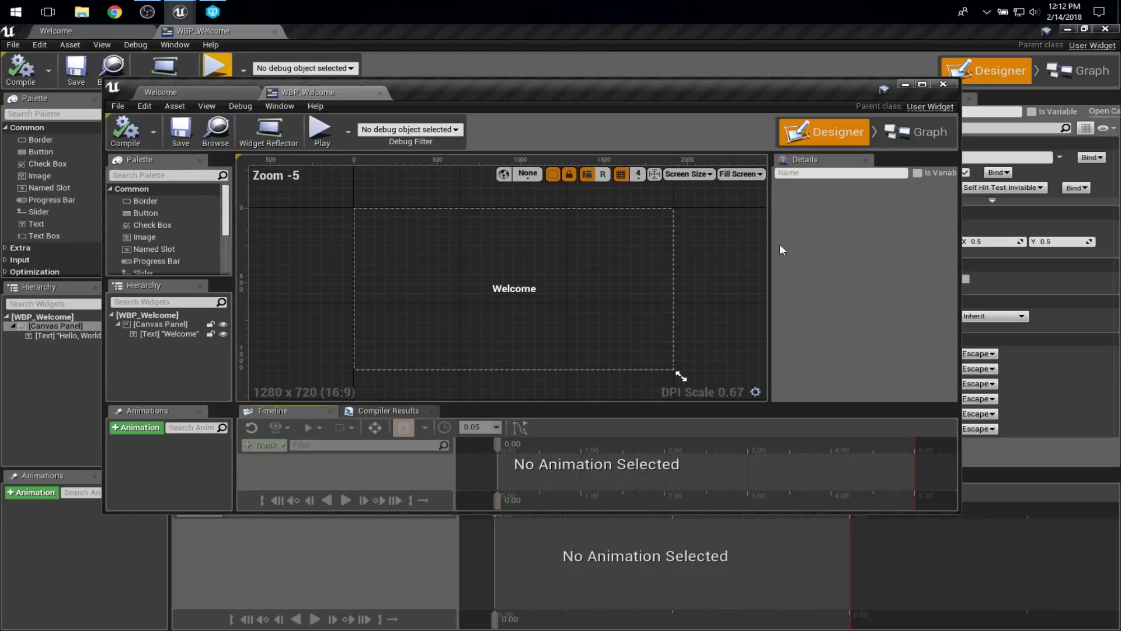
{"action": "left_click", "coordinate": [516, 286]}
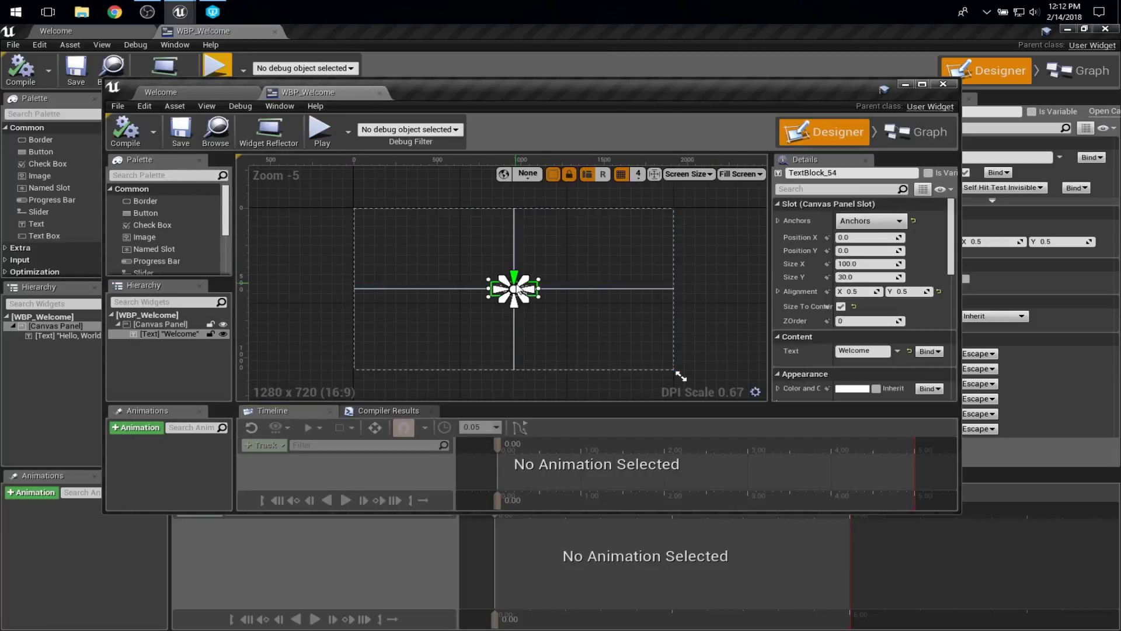
{"action": "left_click", "coordinate": [882, 352]}
{"action": "type", "text": ", E"}
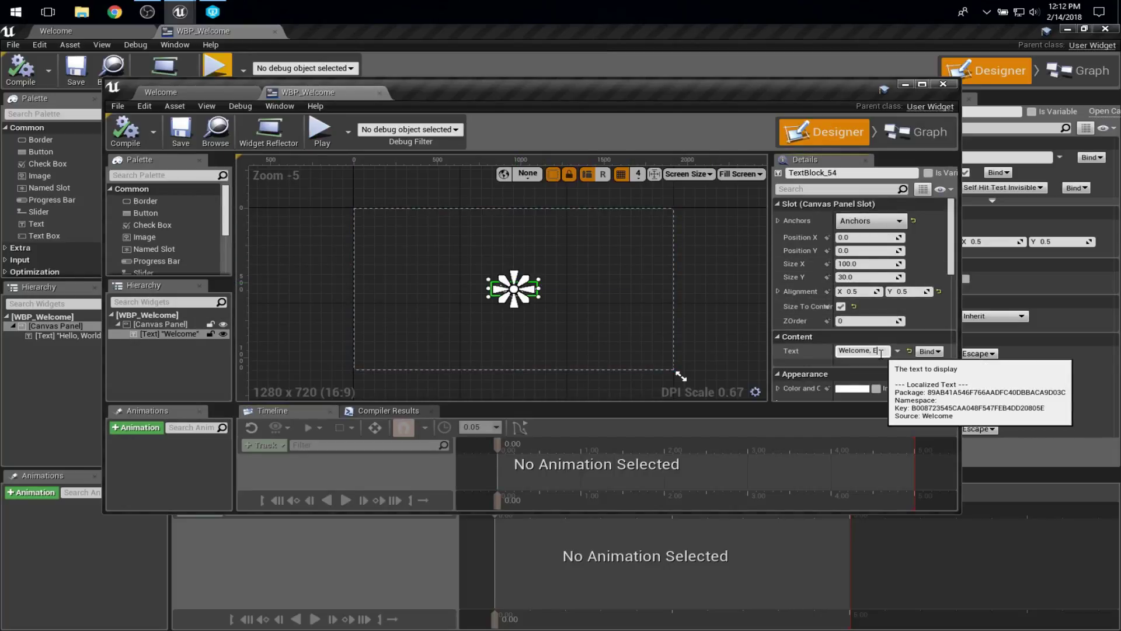
{"action": "key", "text": "shift+Return"}
{"action": "type", "text": "Everybody"}
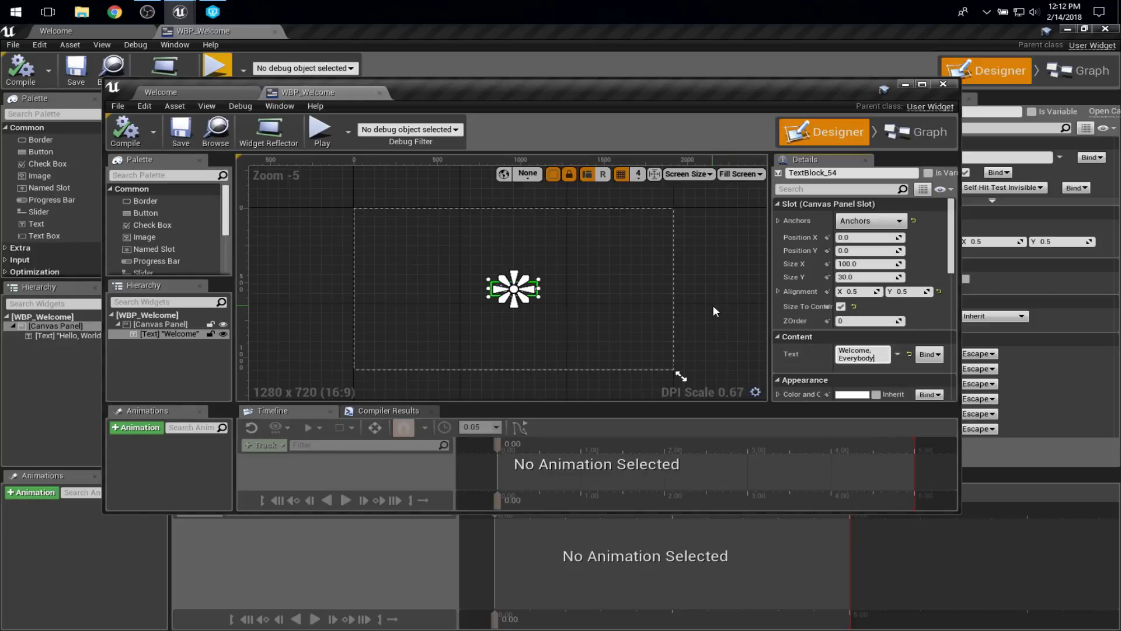
{"action": "left_click", "coordinate": [713, 305]}
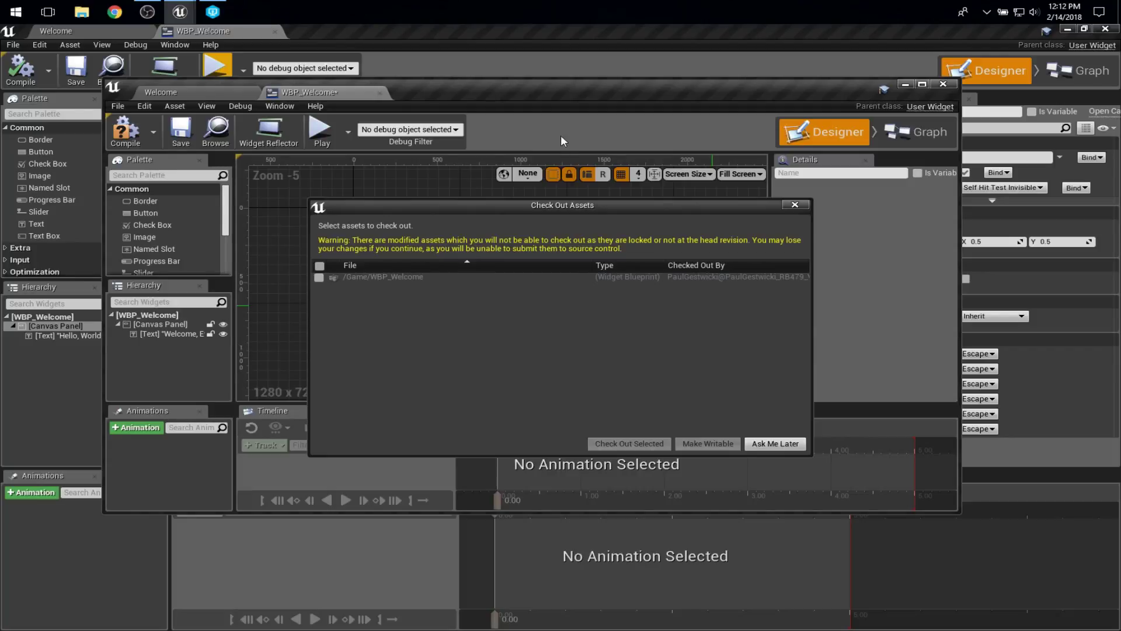
{"action": "left_click", "coordinate": [775, 444]}
{"action": "left_click_drag", "start_coordinate": [447, 93], "coordinate": [1120, 88]}
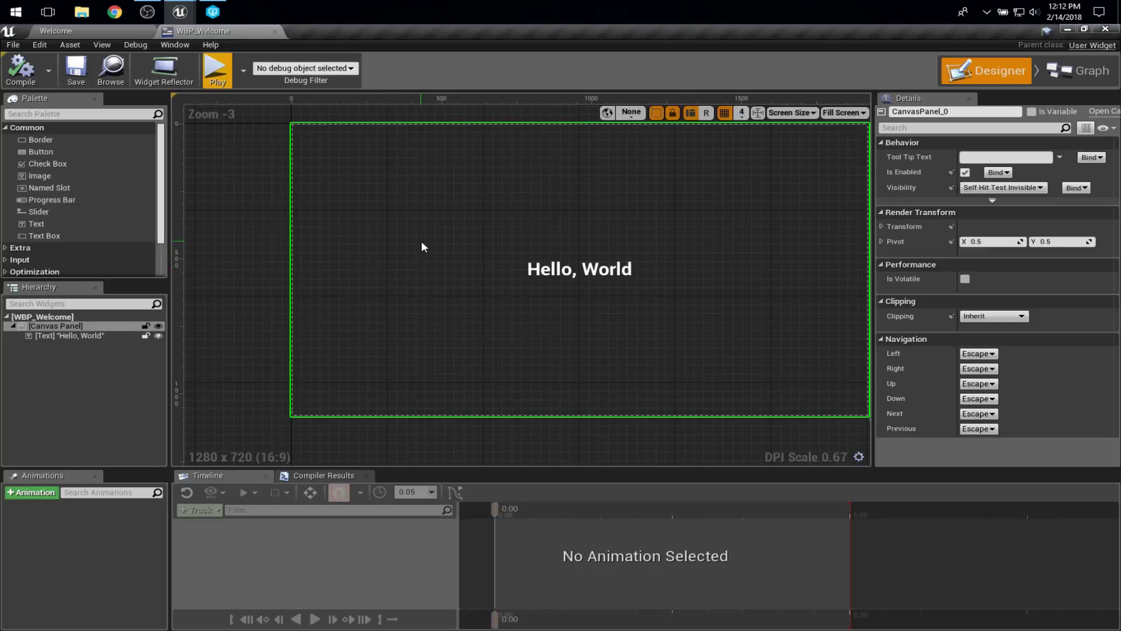
- From the Welcome level editor, start Submit to Source Control for the changed WBP_Welcome.uasset
{"action": "left_click", "coordinate": [212, 11]}
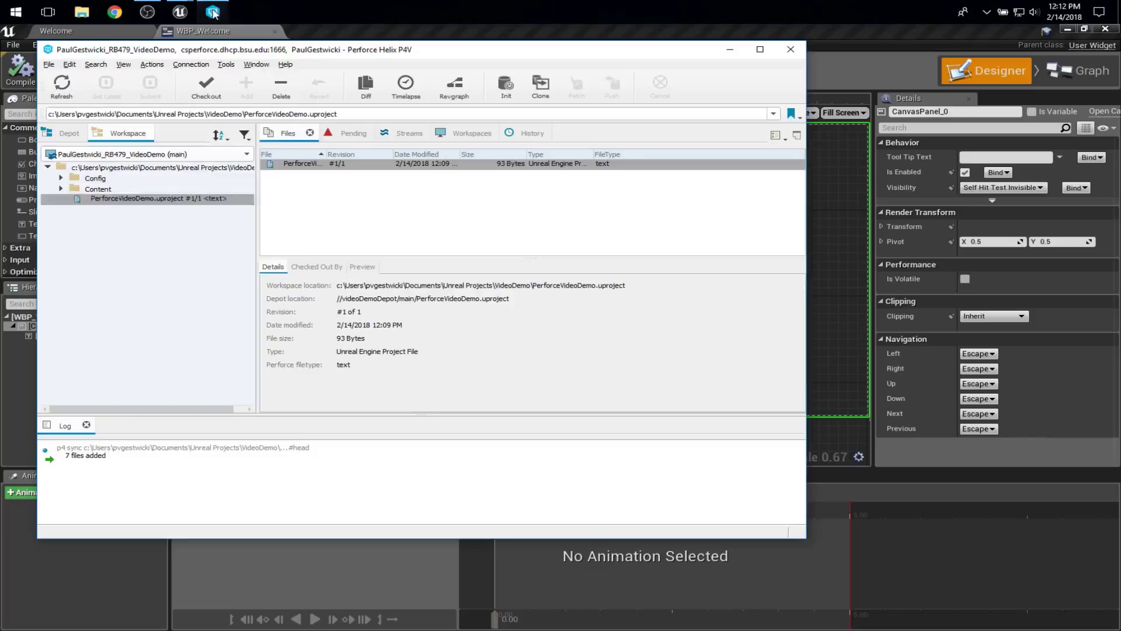
{"action": "left_click", "coordinate": [257, 32]}
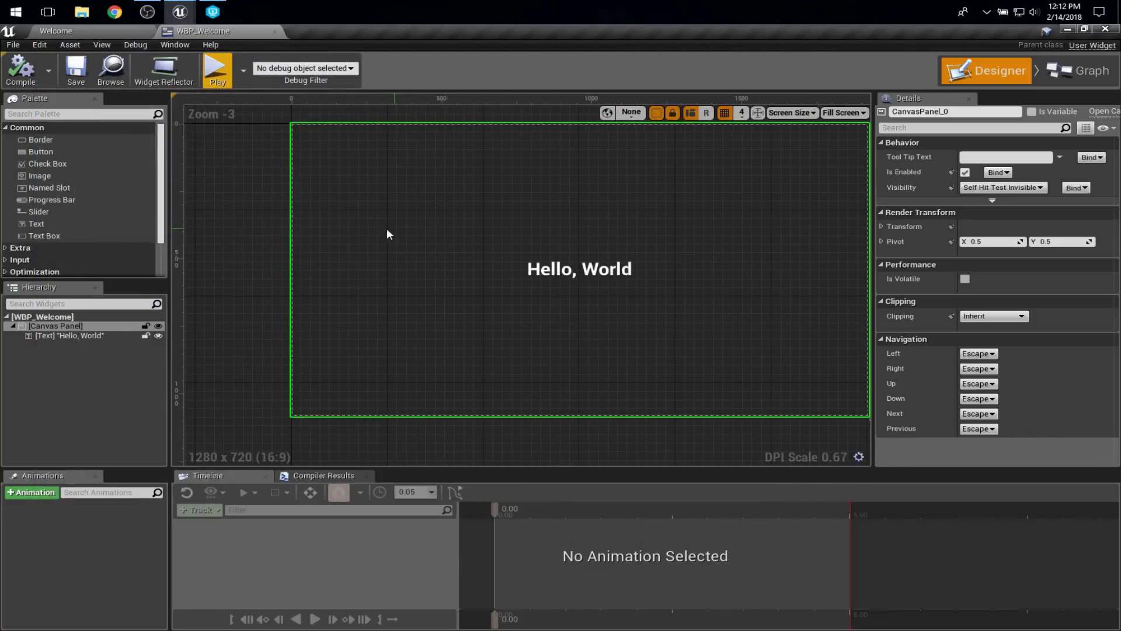
{"action": "left_click", "coordinate": [96, 35]}
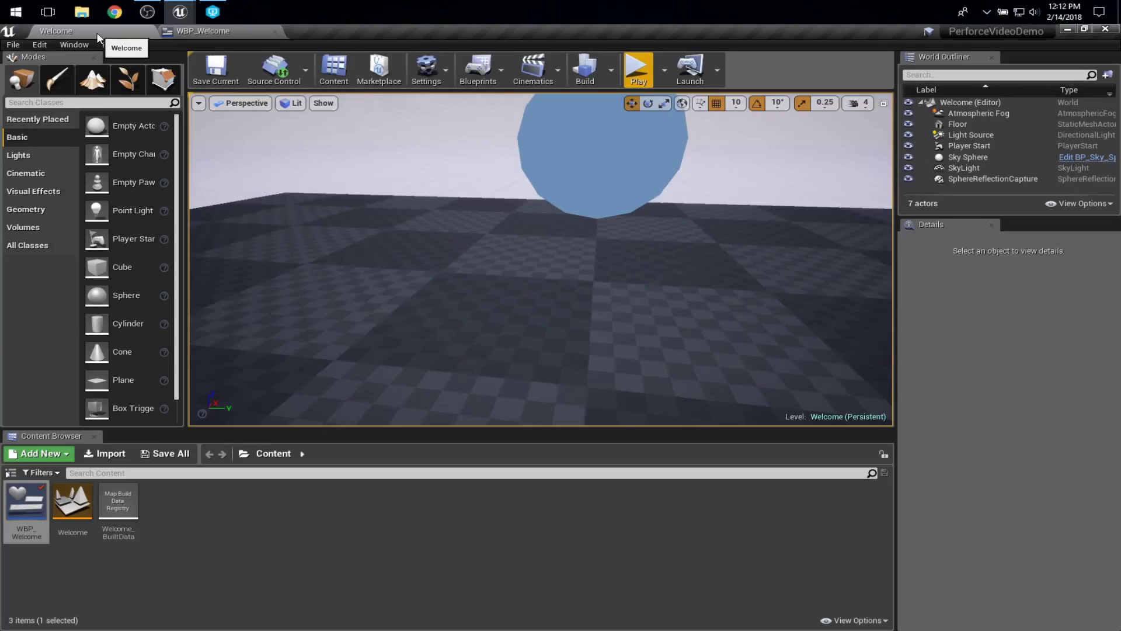
{"action": "left_click", "coordinate": [303, 80]}
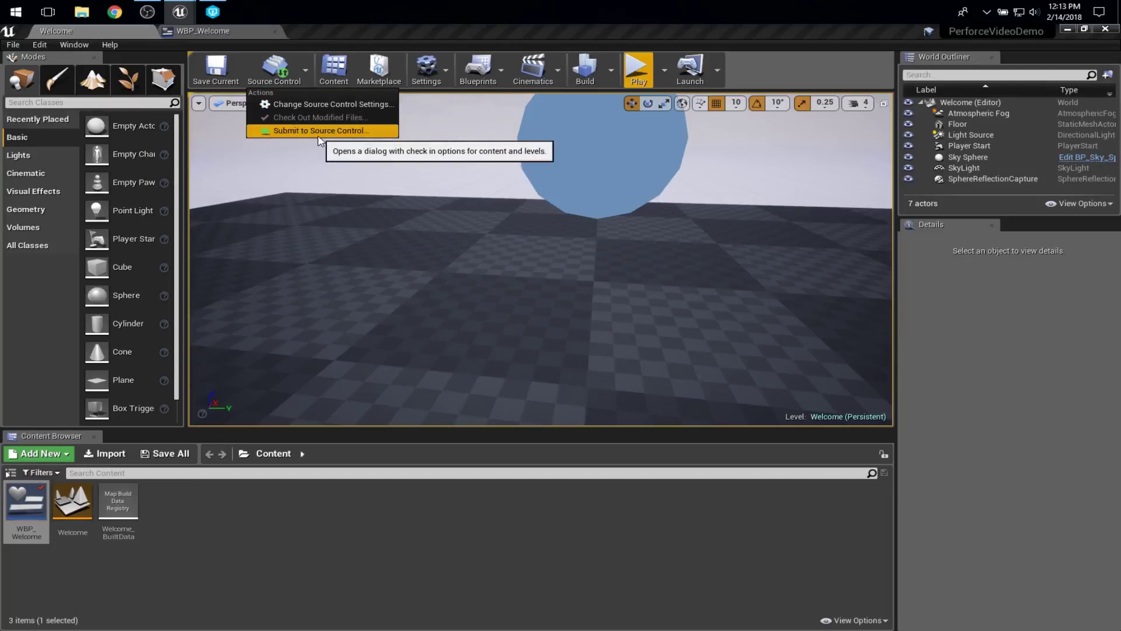
{"action": "left_click", "coordinate": [319, 132]}
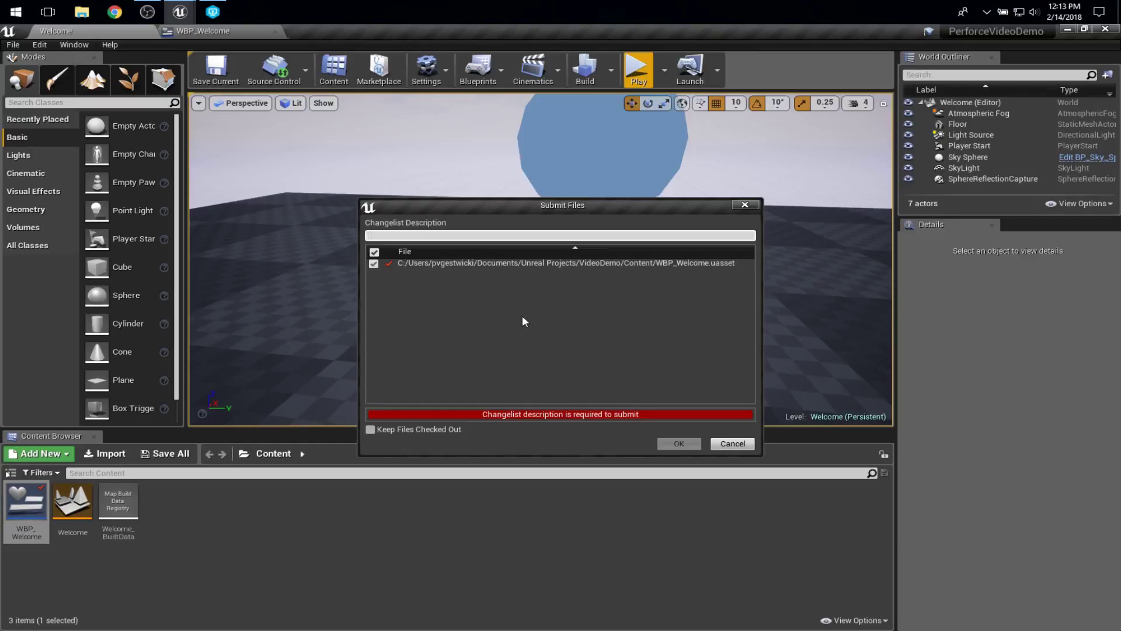
- Enter the description 'Changed the message on the widget.' plus a line about submitting a p4 change to a depot
{"action": "type", "text": "Changed "}
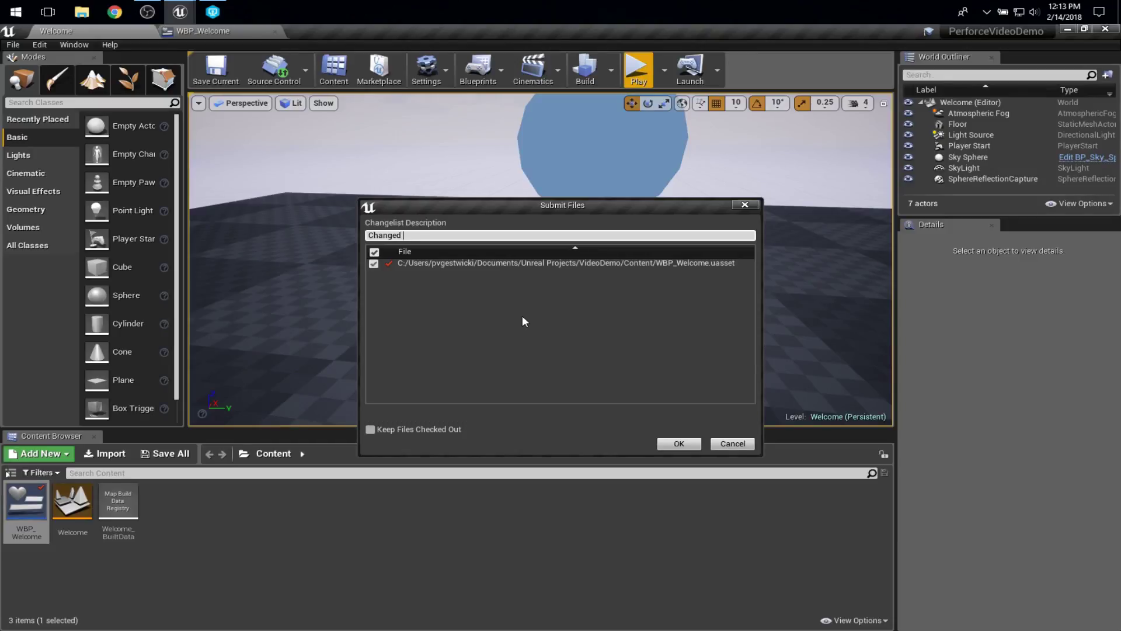
{"action": "type", "text": "the message on the widget."}
{"action": "key", "text": "Return"}
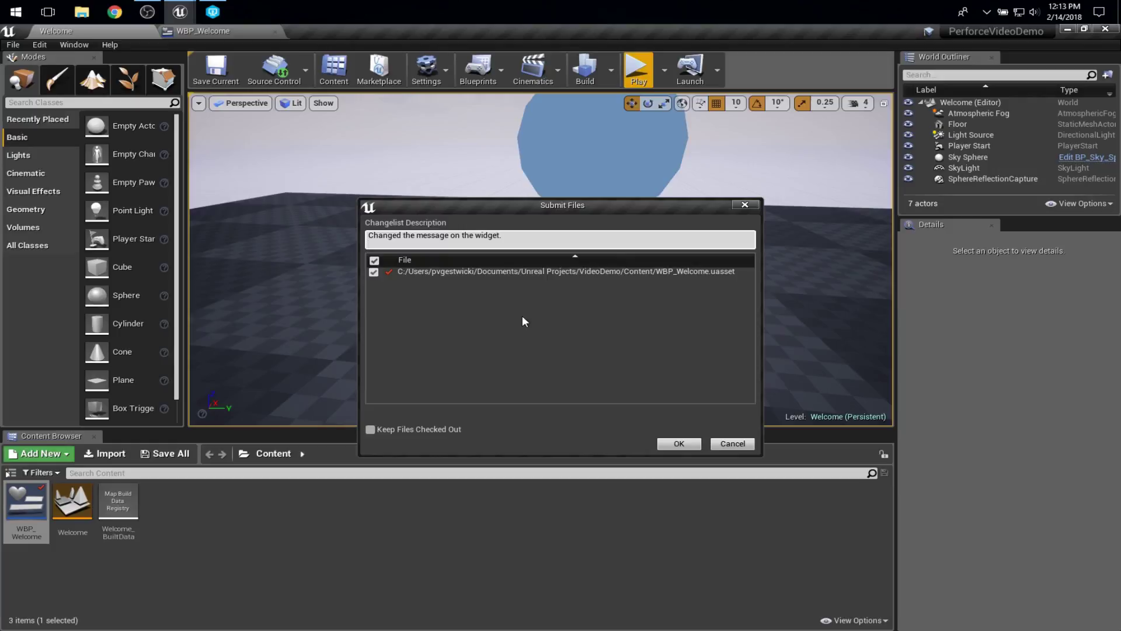
{"action": "key", "text": "BackSpace"}
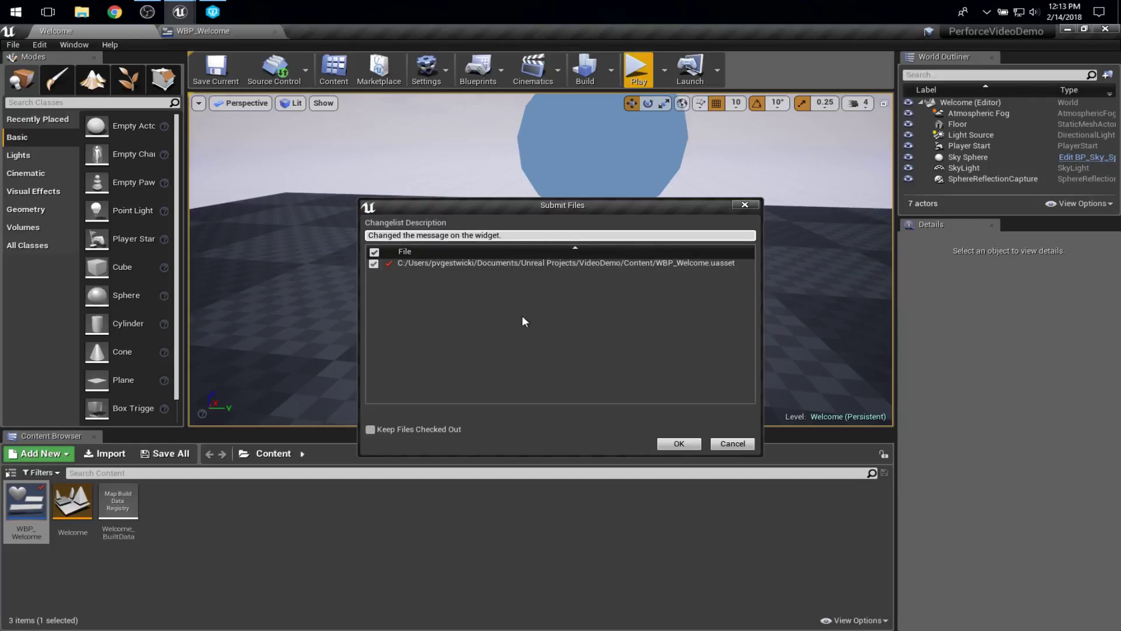
{"action": "key", "text": "Return"}
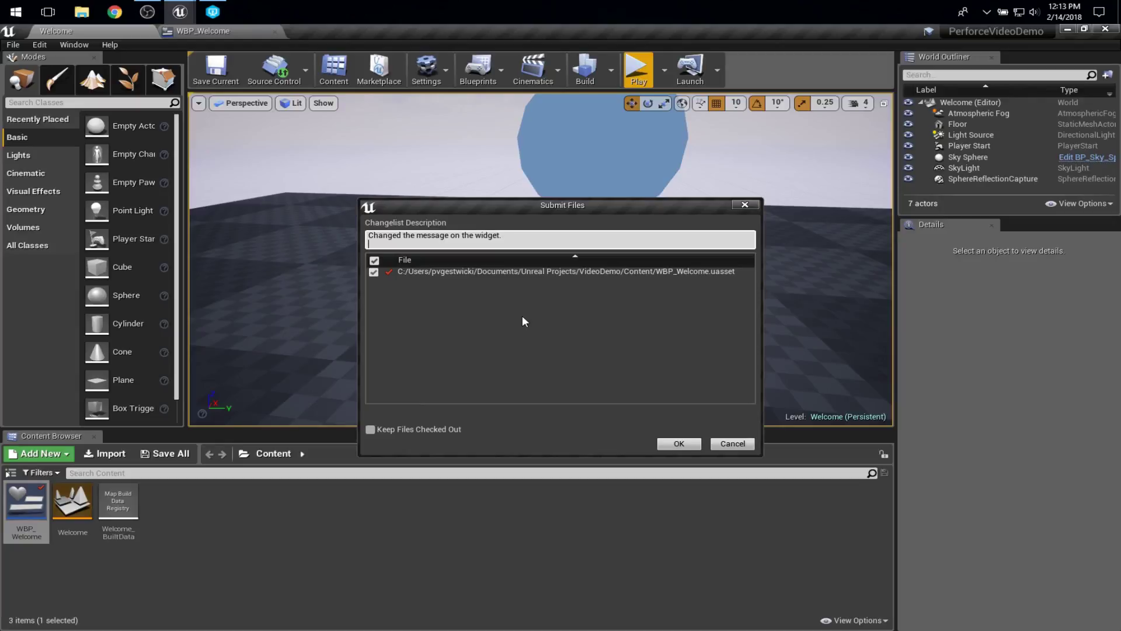
{"action": "type", "text": "This is a demonstration of how to make a ch"}
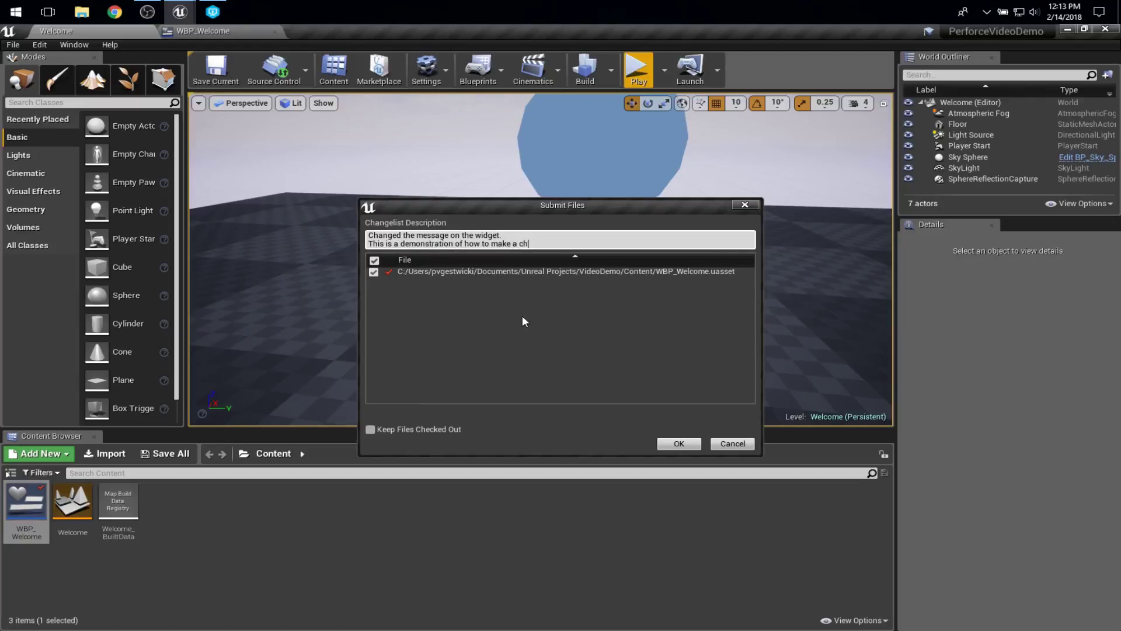
{"action": "type", "text": "ange in p4 and submti to a"}
{"action": "key", "text": "BackSpace"}
{"action": "key", "text": "BackSpace"}
{"action": "key", "text": "BackSpace"}
{"action": "key", "text": "BackSpace"}
{"action": "key", "text": "BackSpace"}
{"action": "key", "text": "BackSpace"}
{"action": "key", "text": "BackSpace"}
{"action": "key", "text": "BackSpace"}
{"action": "type", "text": "it to a depot."}
{"action": "key", "text": "Return"}
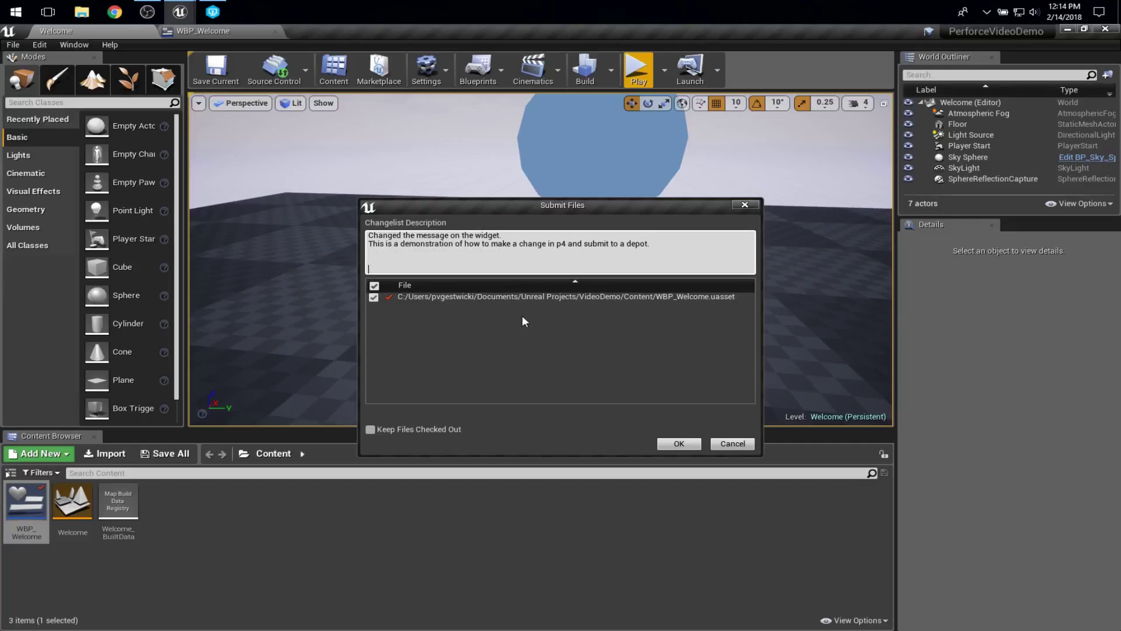
{"action": "key", "text": "BackSpace"}
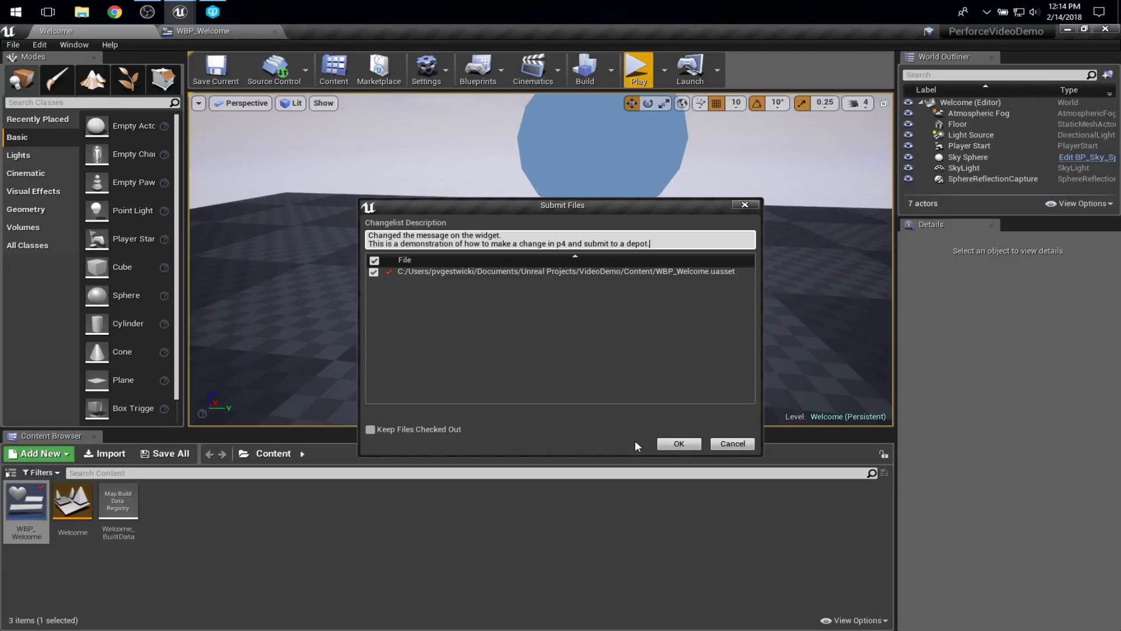
- Confirm the submission, close the WBP_Welcome editor without saving, and switch to P4V
{"action": "left_click", "coordinate": [692, 442]}
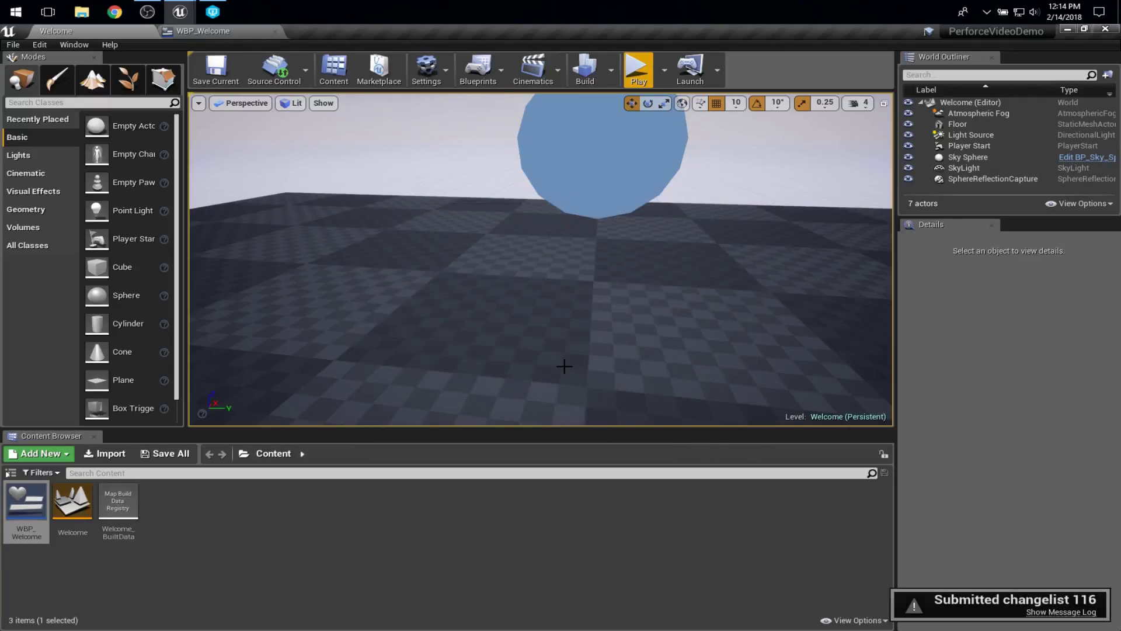
{"action": "key", "text": "alt+Tab"}
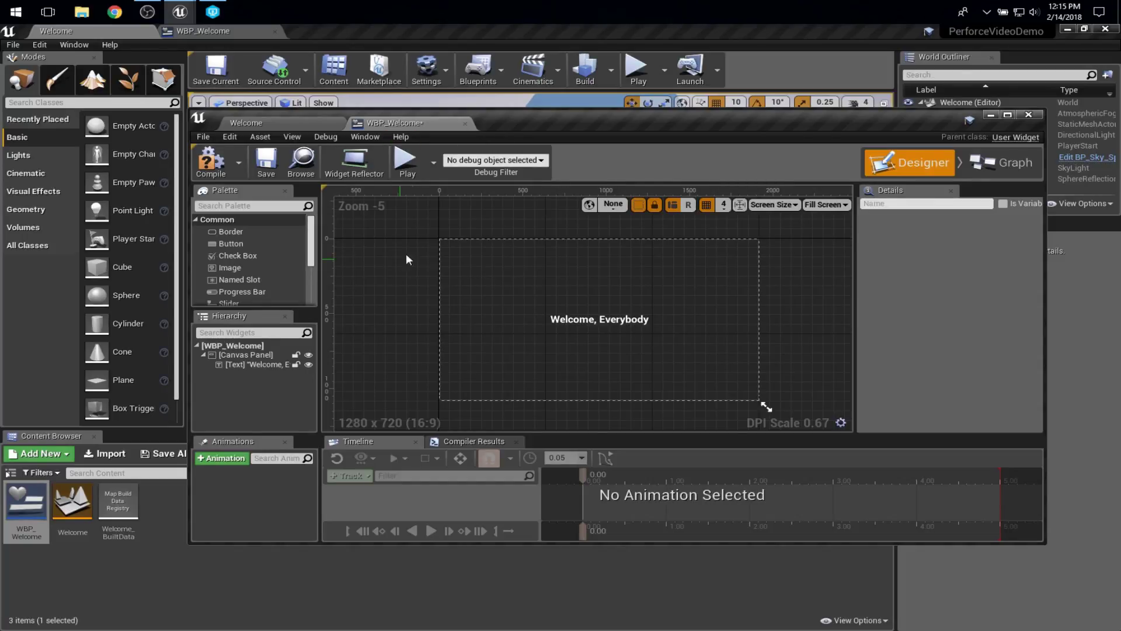
{"action": "left_click", "coordinate": [1029, 117]}
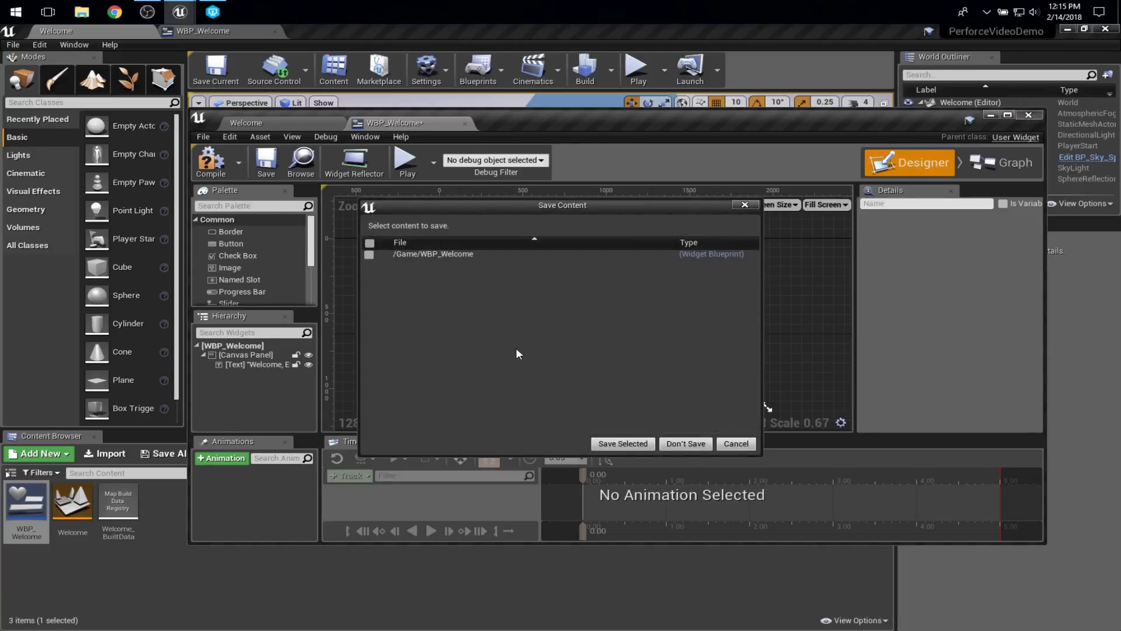
{"action": "left_click", "coordinate": [685, 445]}
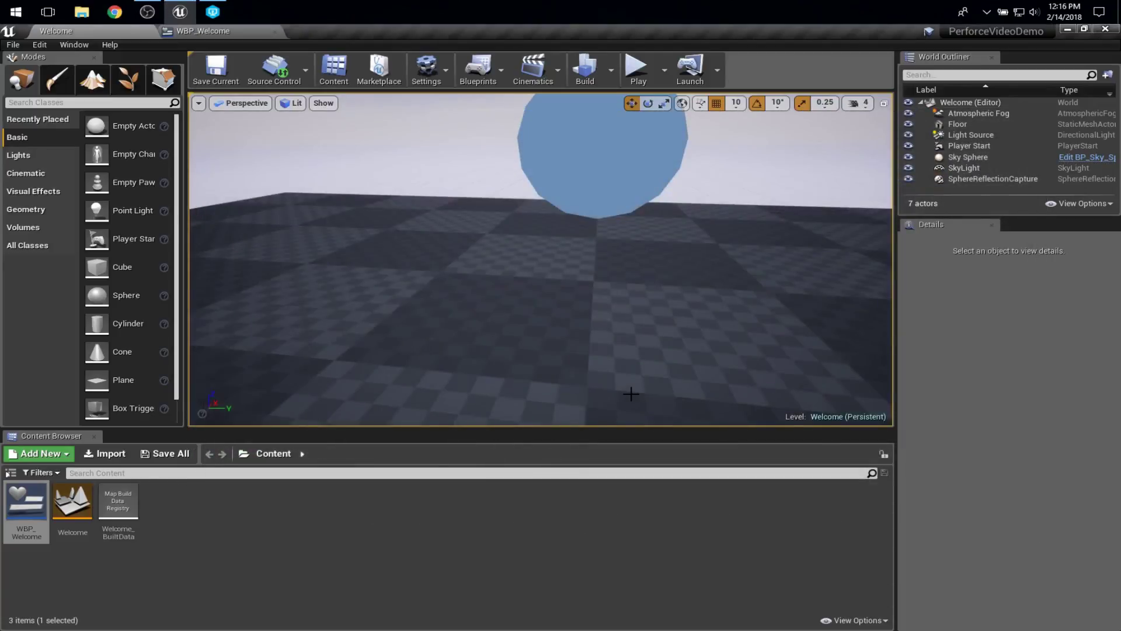
{"action": "left_click", "coordinate": [212, 11]}
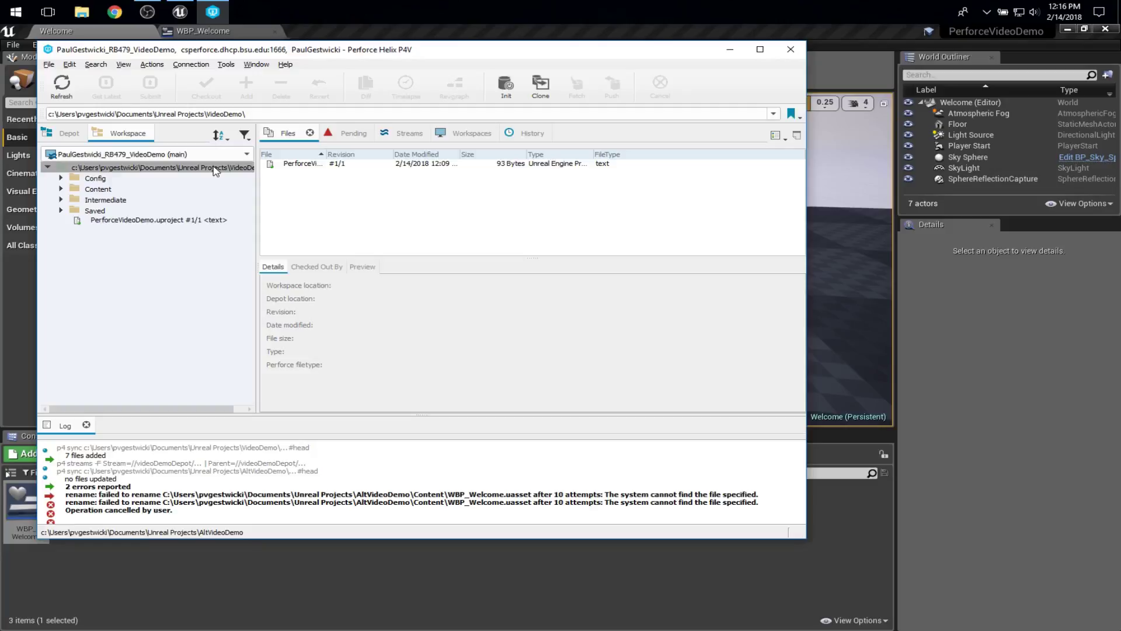
- Switch P4V to the AltVideoDemo workspace
{"action": "left_click", "coordinate": [212, 154]}
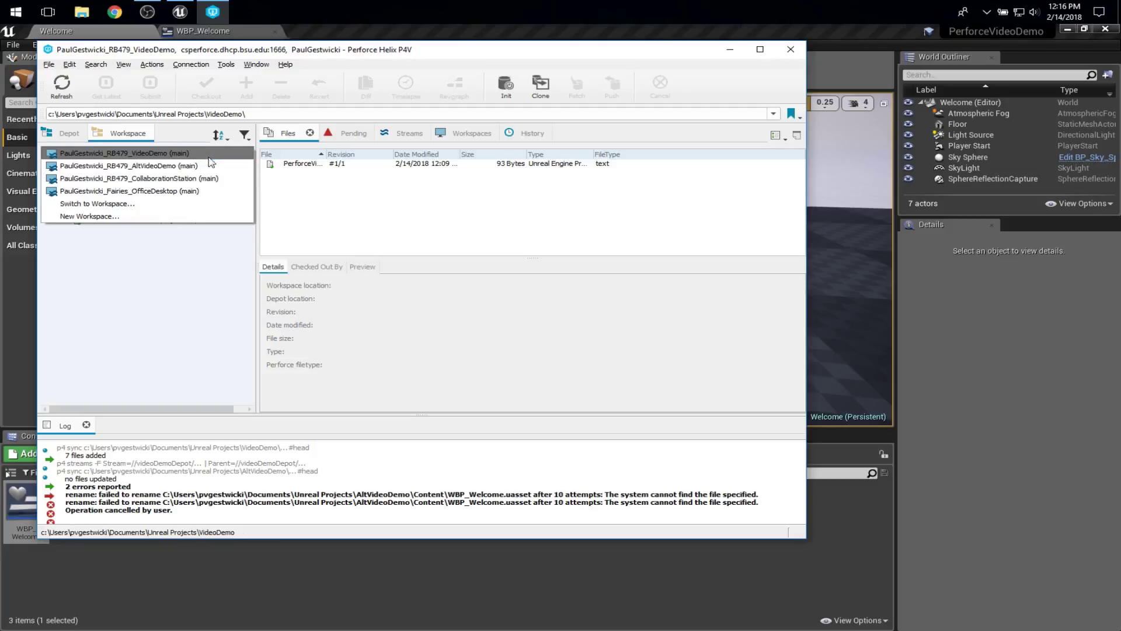
{"action": "left_click", "coordinate": [212, 156]}
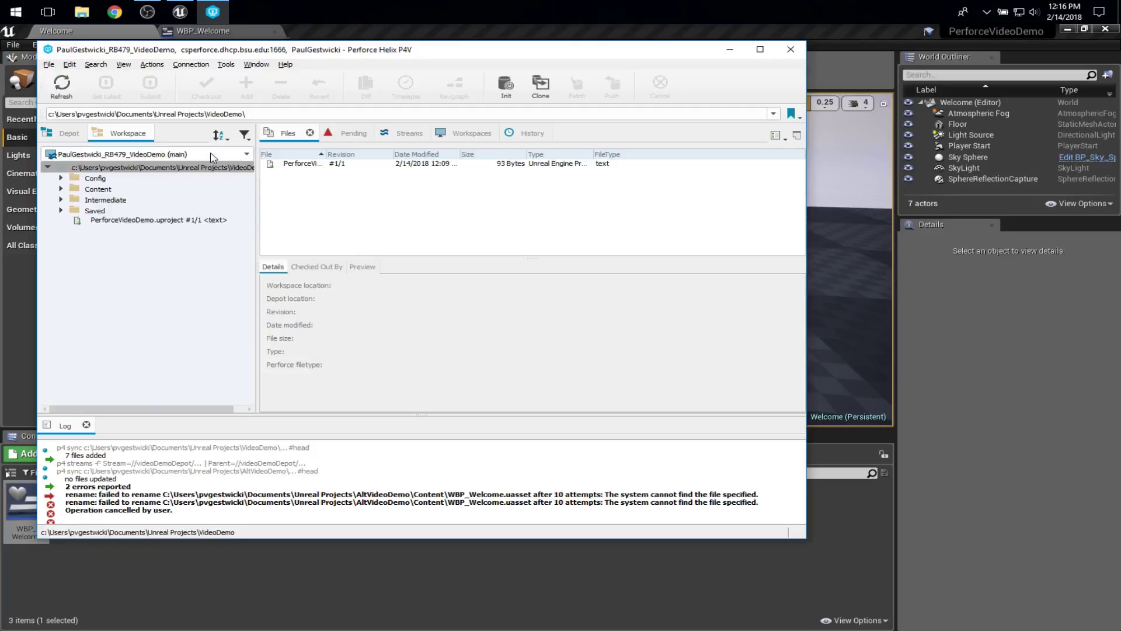
{"action": "left_click", "coordinate": [212, 155]}
{"action": "left_click", "coordinate": [214, 171]}
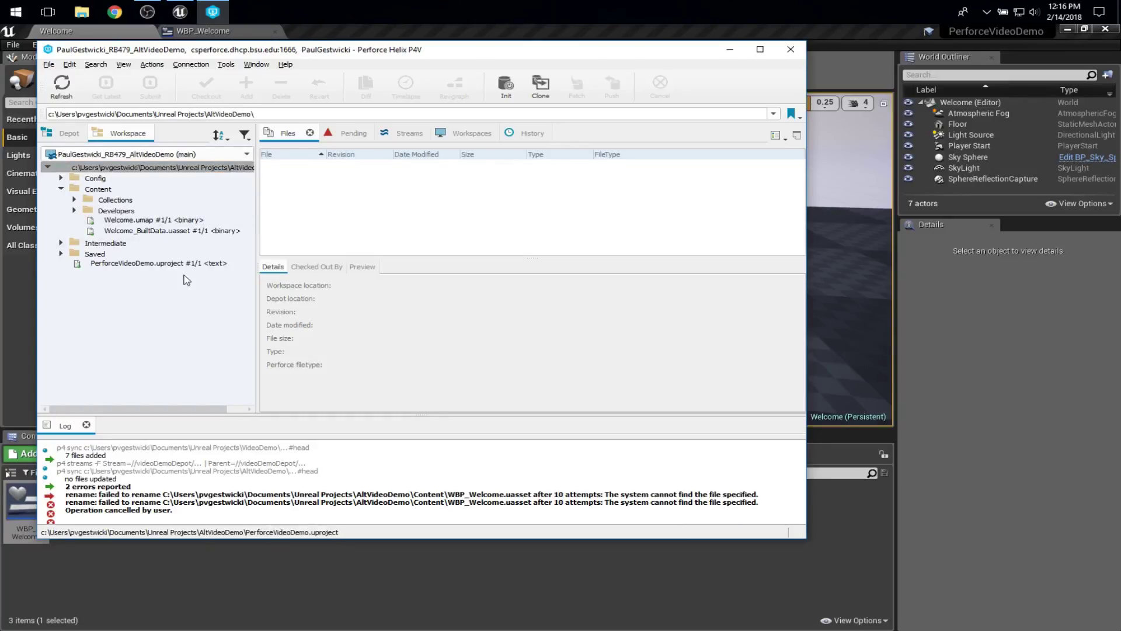
{"action": "left_click", "coordinate": [157, 168]}
{"action": "left_click", "coordinate": [246, 154]}
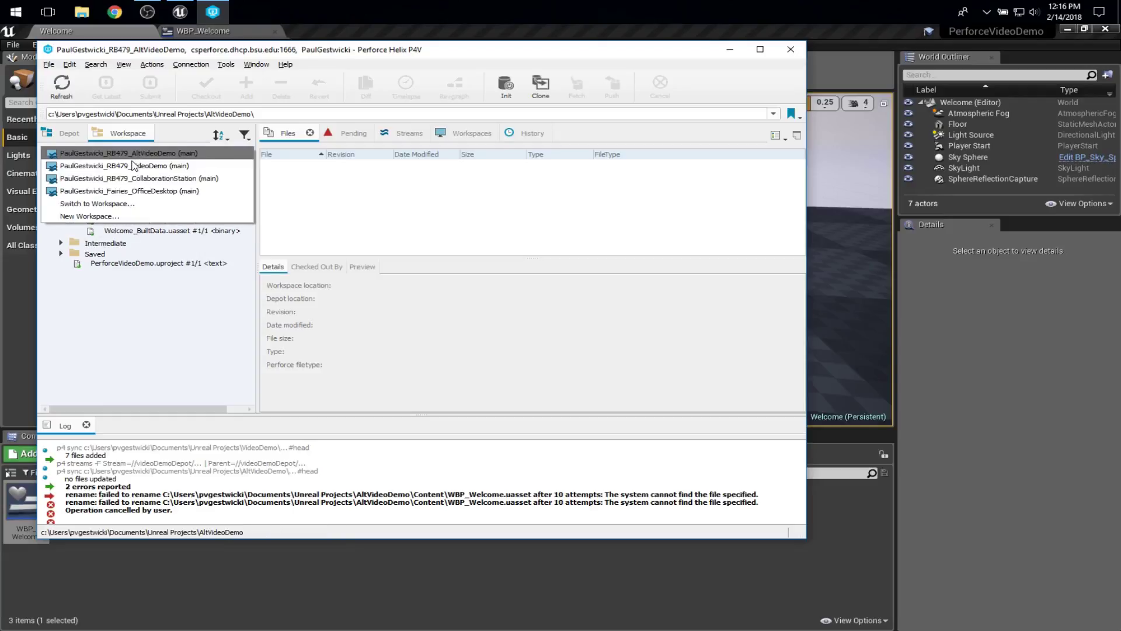
- Get latest on the workspace root and select WBP_Welcome.uasset, now at revision #2/2
{"action": "left_click", "coordinate": [128, 155]}
{"action": "left_click", "coordinate": [127, 169]}
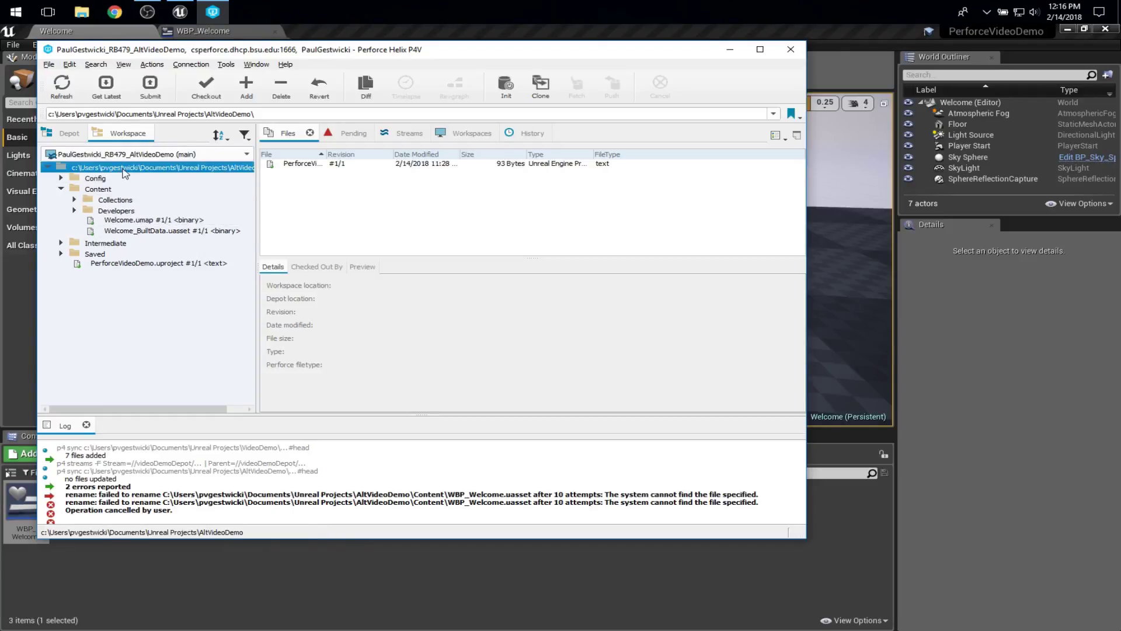
{"action": "left_click", "coordinate": [106, 86]}
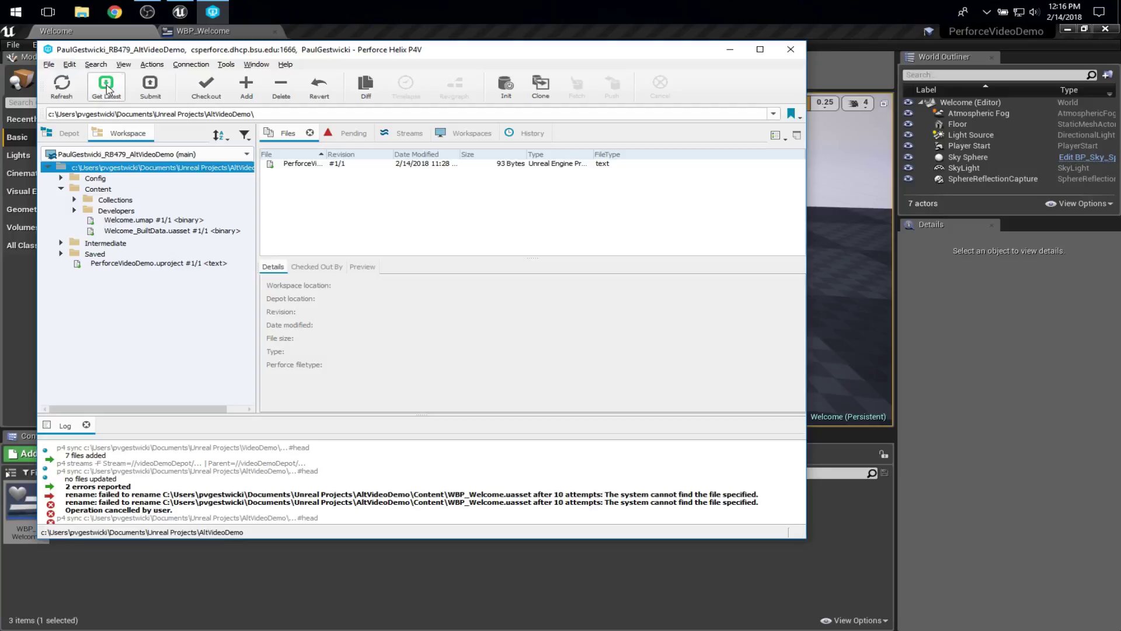
{"action": "left_click", "coordinate": [132, 220]}
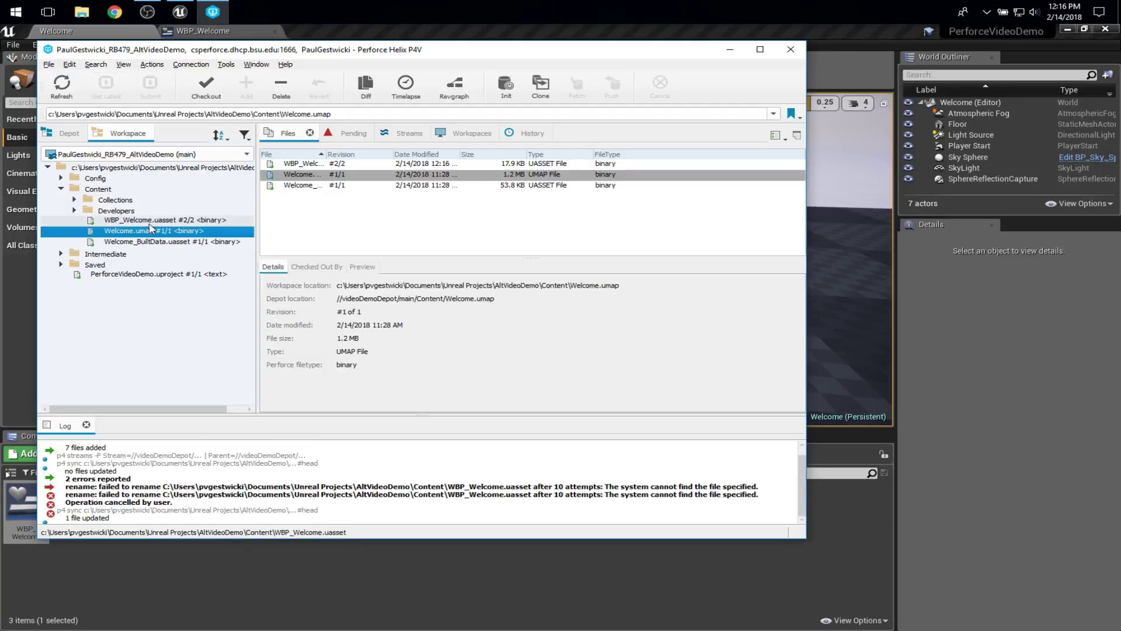
{"action": "left_click", "coordinate": [134, 221]}
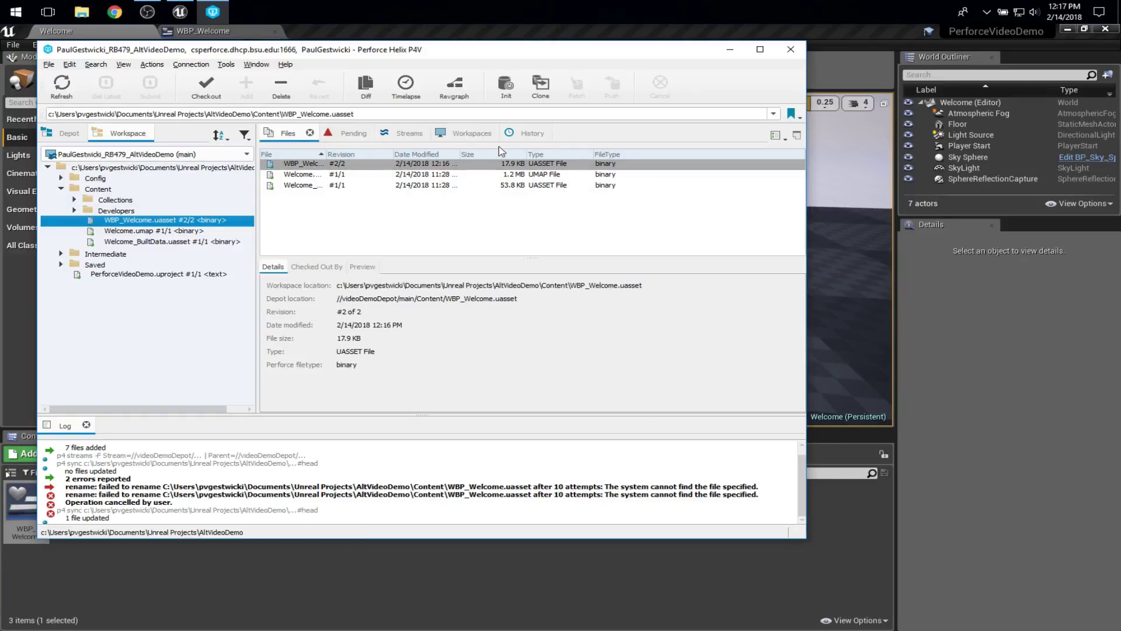
- Show WBP_Welcome.uasset's History, listing changelist 116 above initial commit 115
{"action": "left_click", "coordinate": [121, 69]}
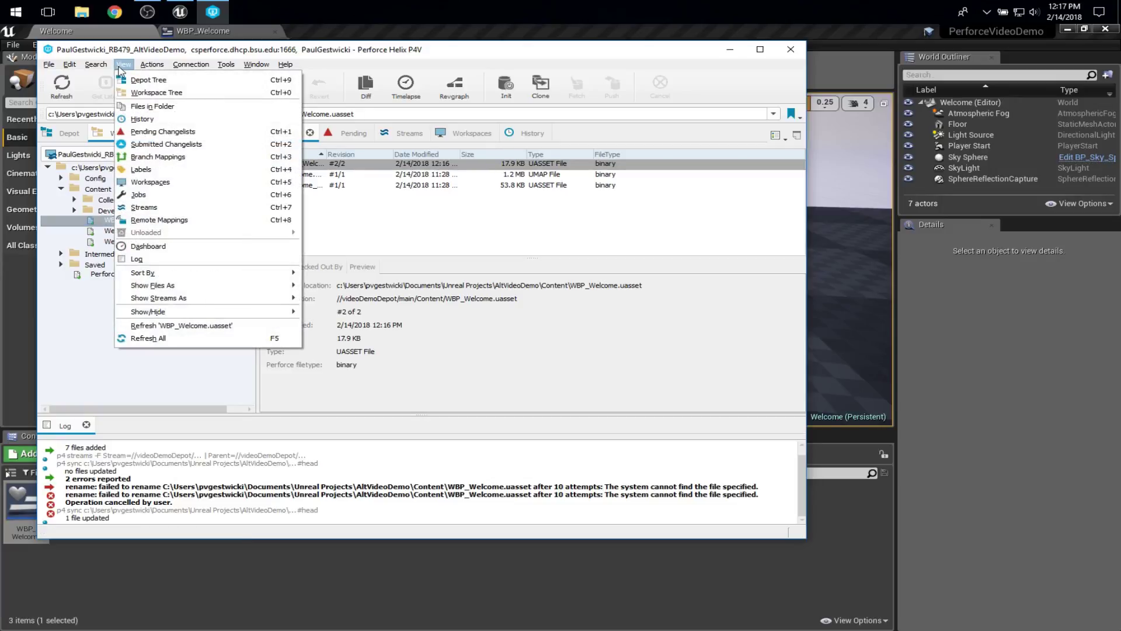
{"action": "left_click", "coordinate": [134, 118]}
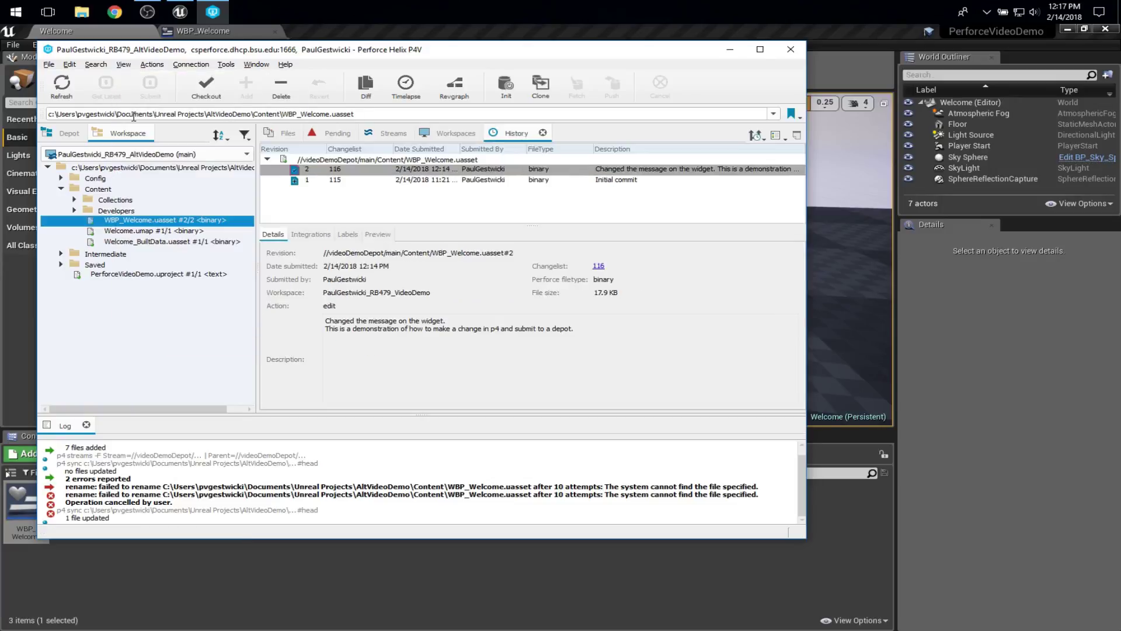